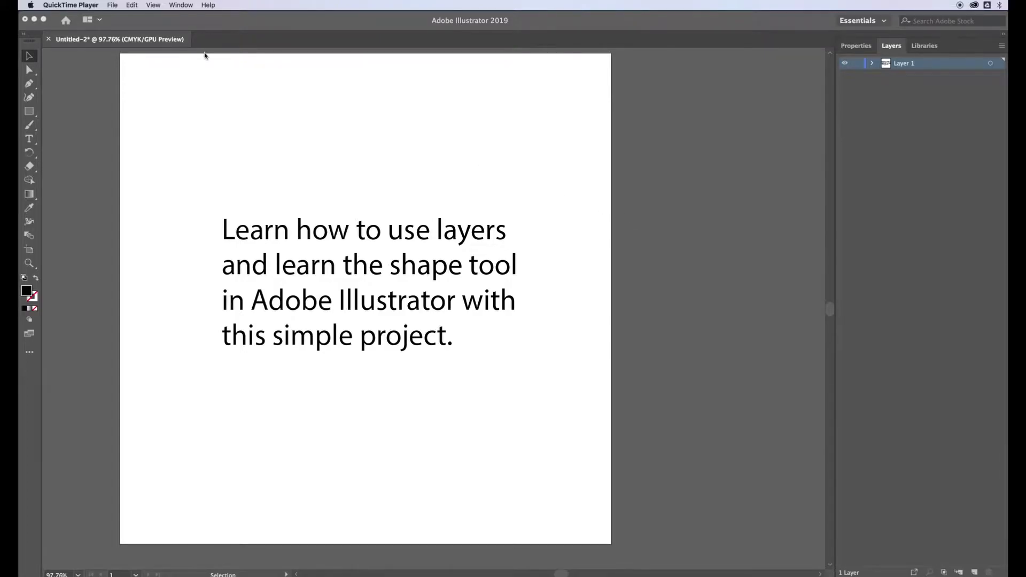
Step: Activate the Adobe Illustrator 2019 window in place of QuickTime Player
click(123, 27)
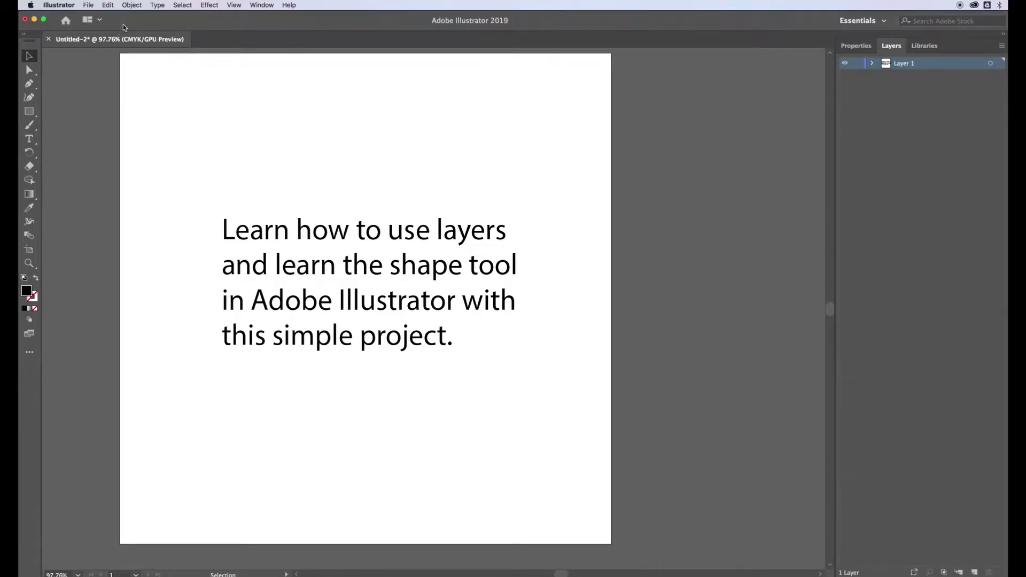
Step: Create a Letter 8.5 × 11 in print document in inches, named LayerExercise plus the author's name
click(89, 5)
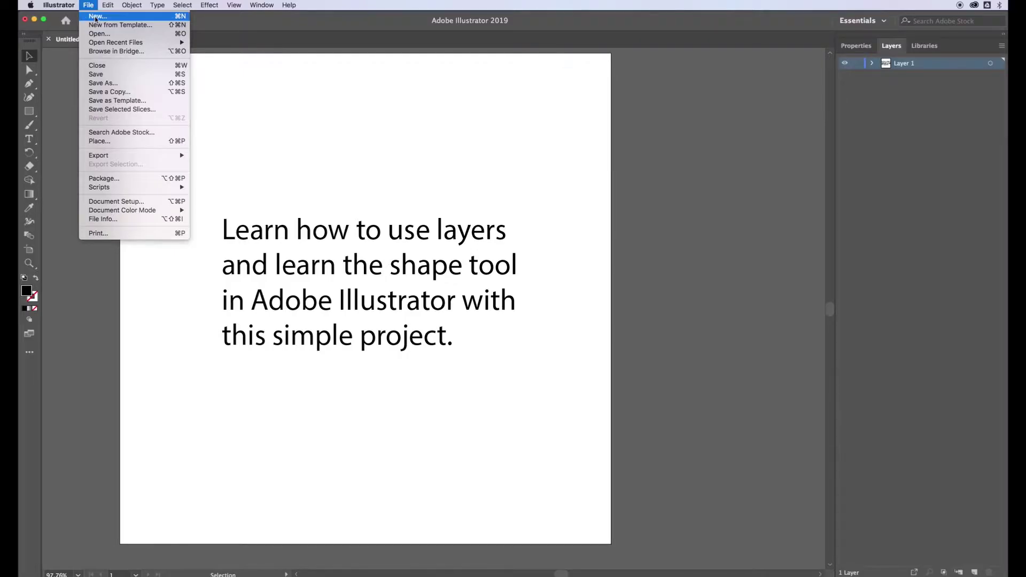
click(96, 18)
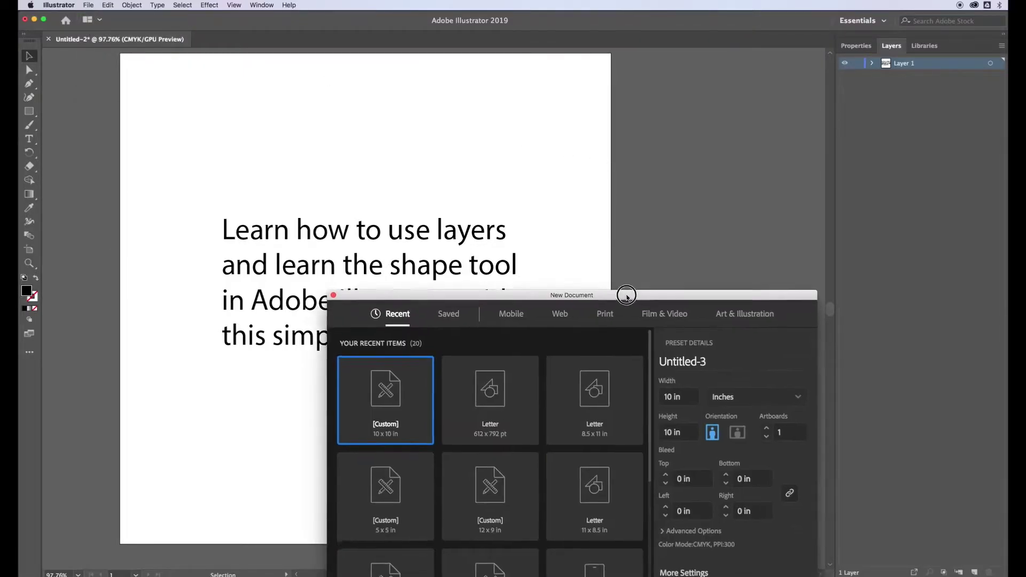
drag(629, 303, 588, 103)
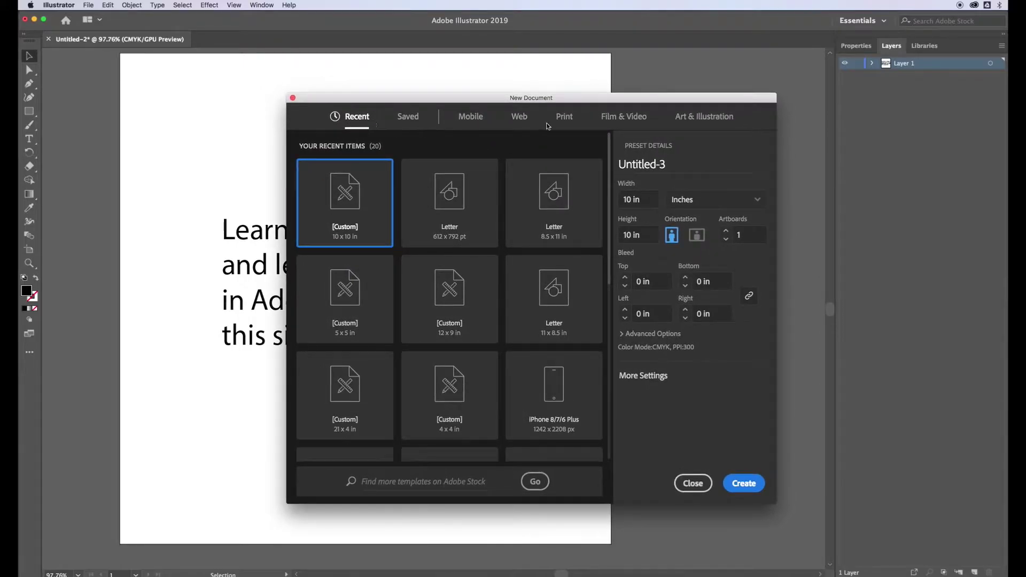
click(566, 120)
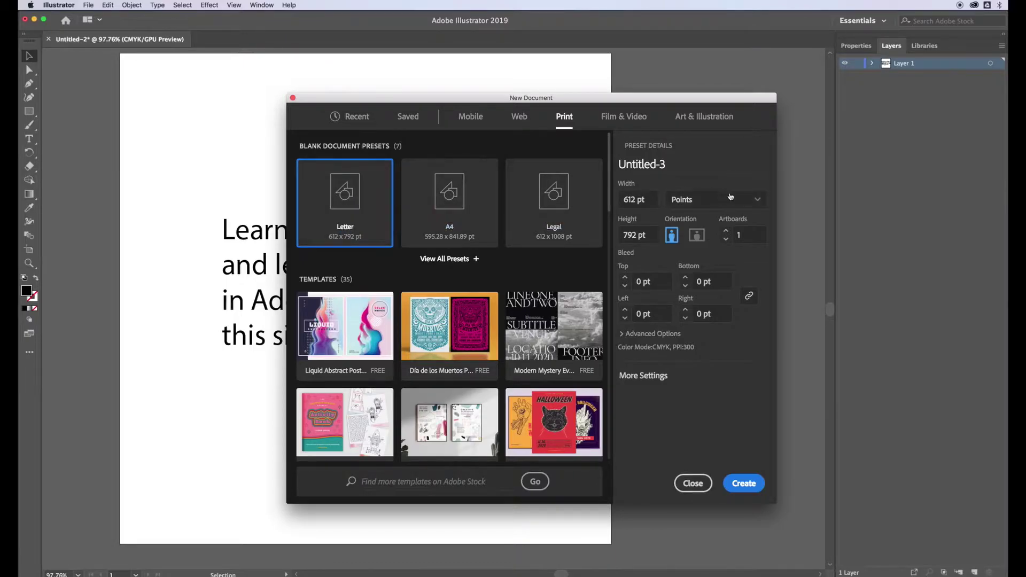
click(739, 202)
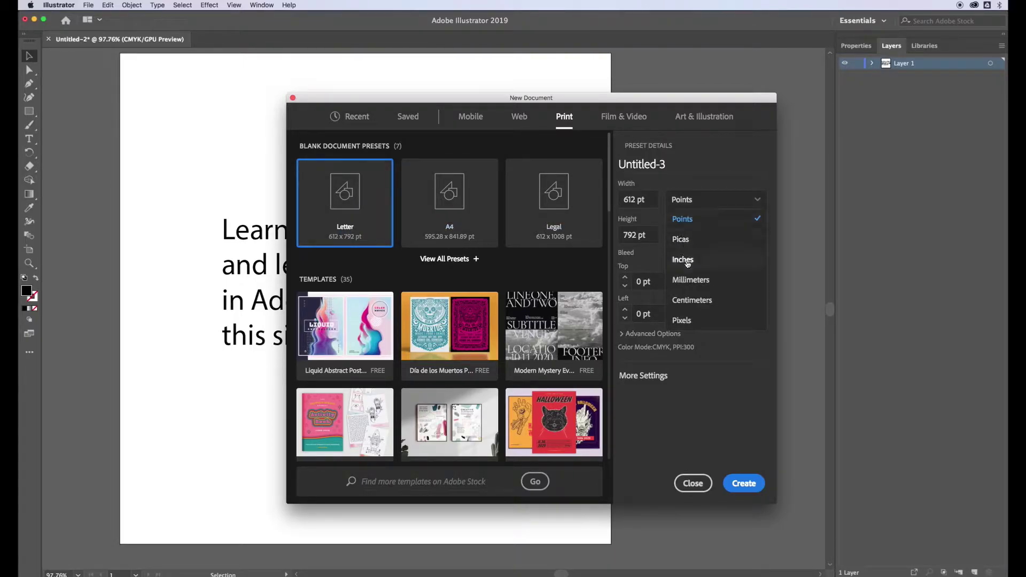
click(686, 260)
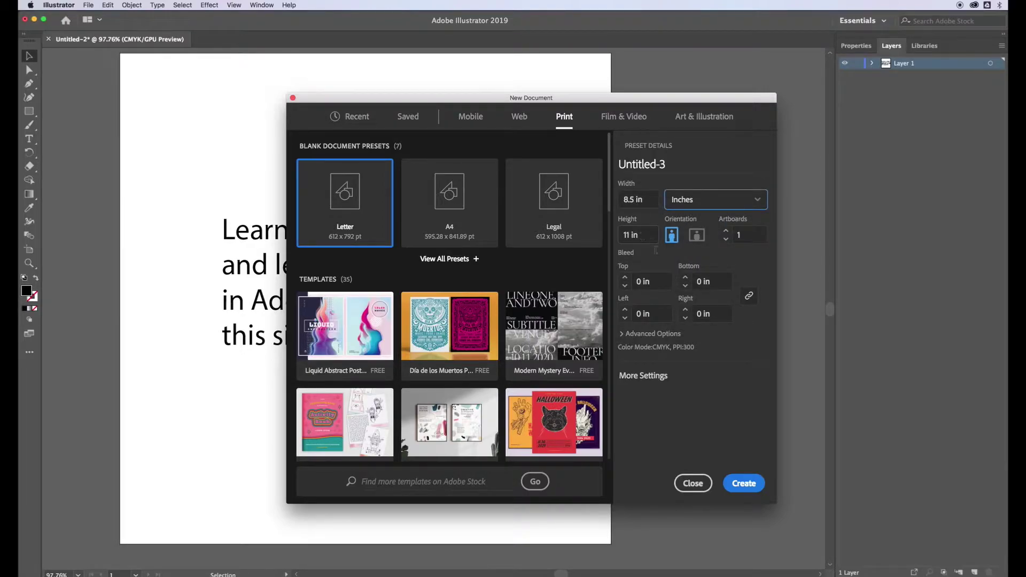
click(663, 166)
text(La)
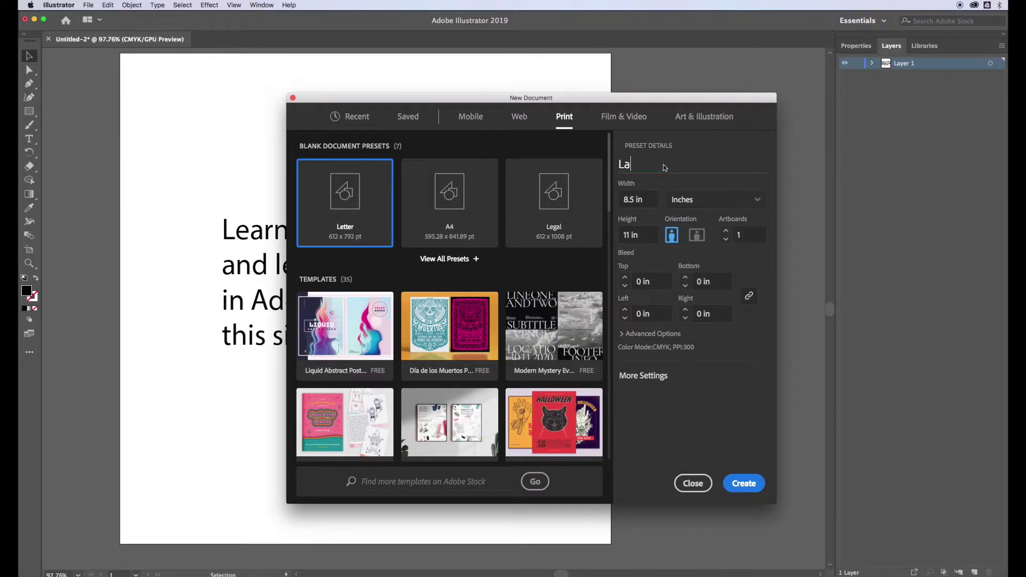
text(yerExerciseJoshHeckendorf)
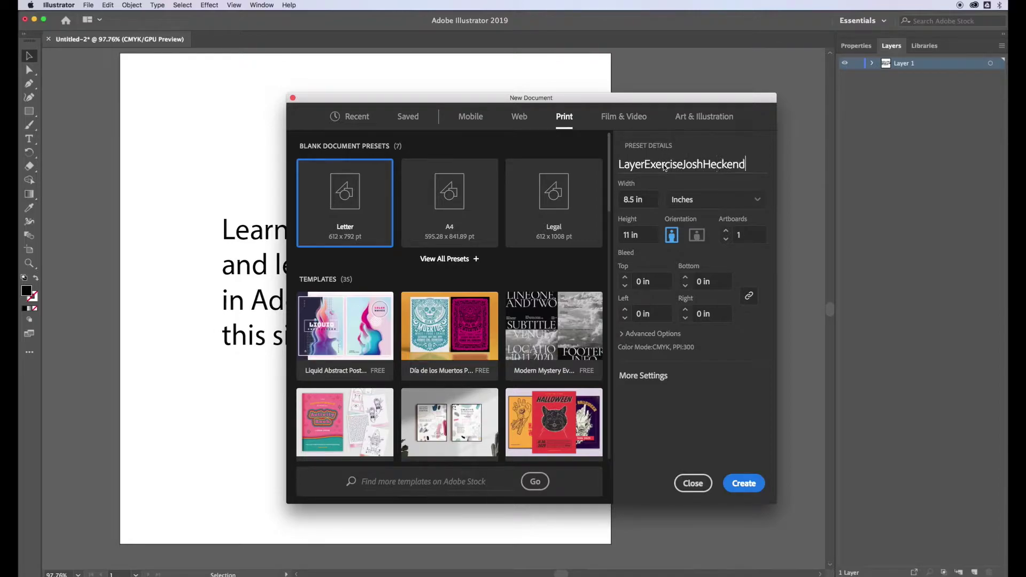
click(748, 484)
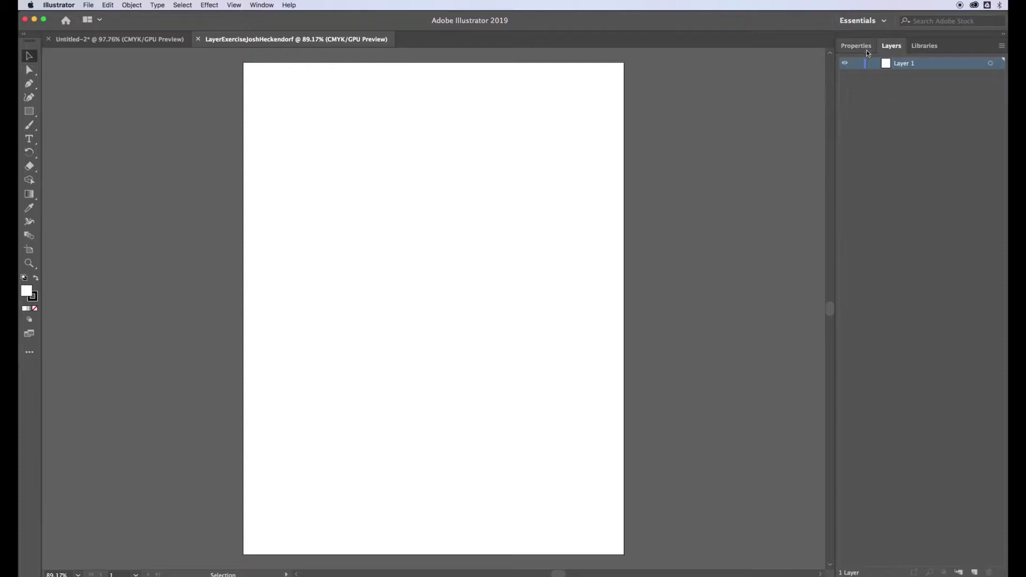
Step: Change the workspace from Essentials to Essentials Classic
click(885, 22)
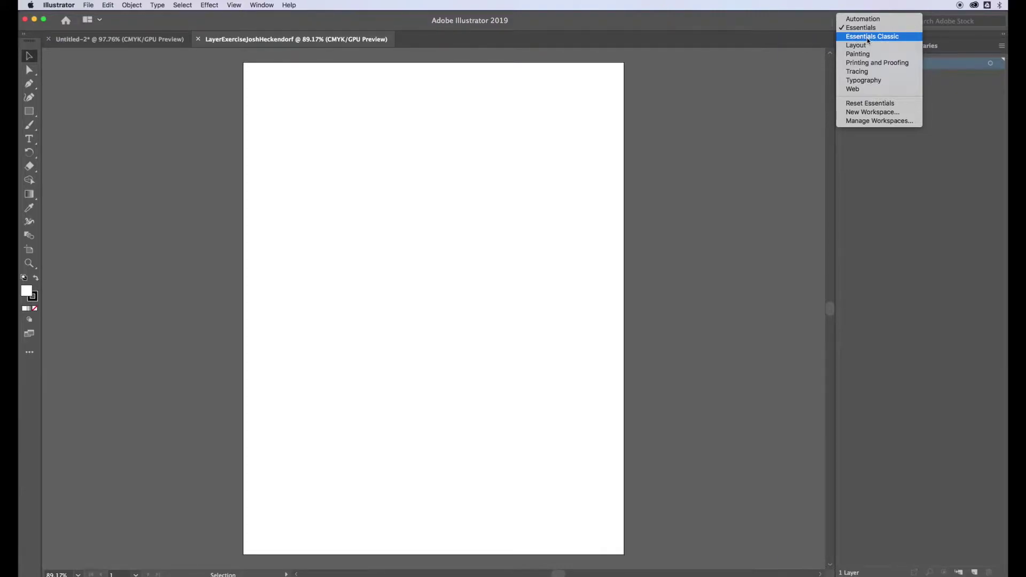
click(868, 38)
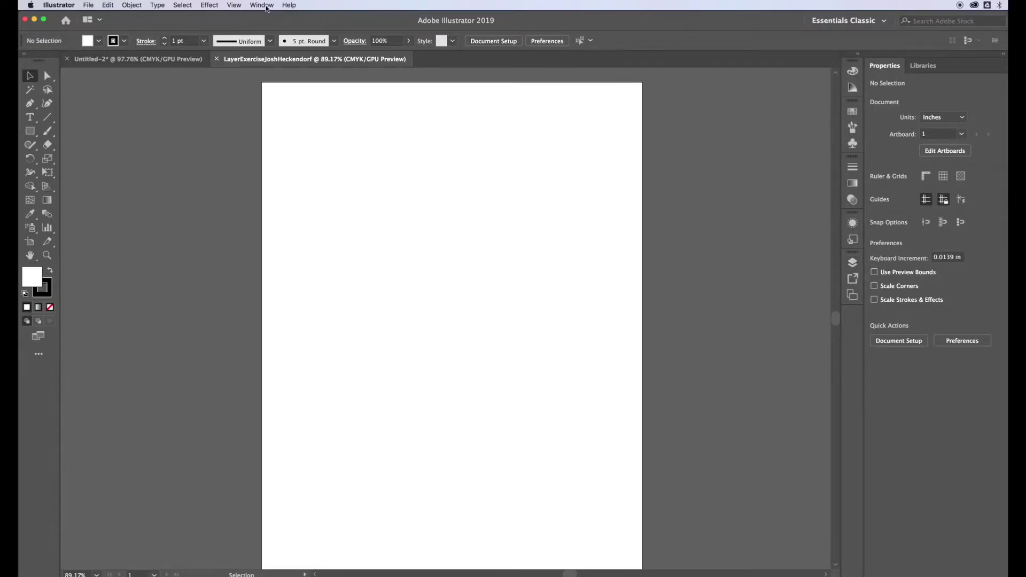
click(265, 6)
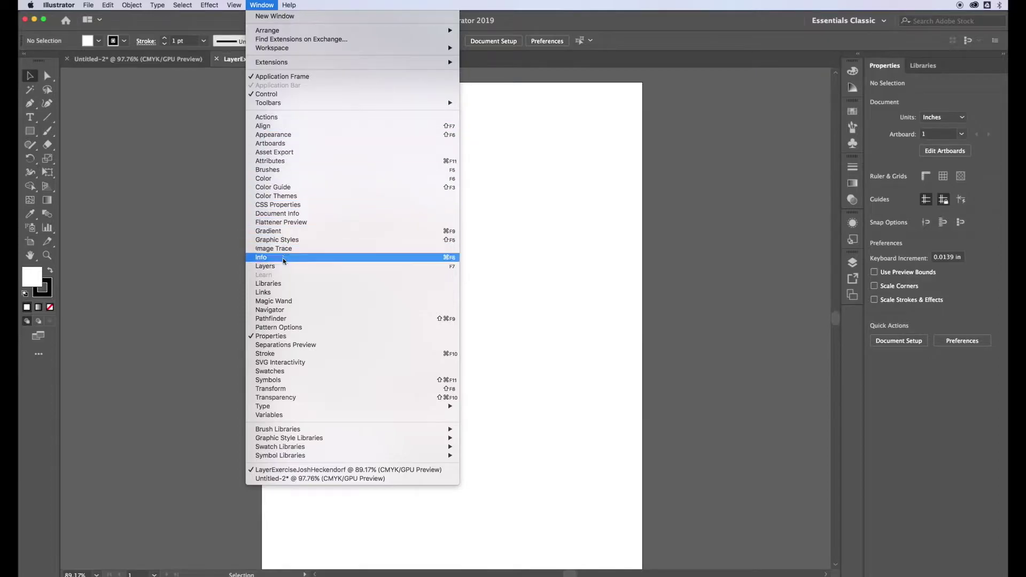
Step: Show the Layers panel with Layer 1 and drag its bottom edge up to shorten it
click(265, 266)
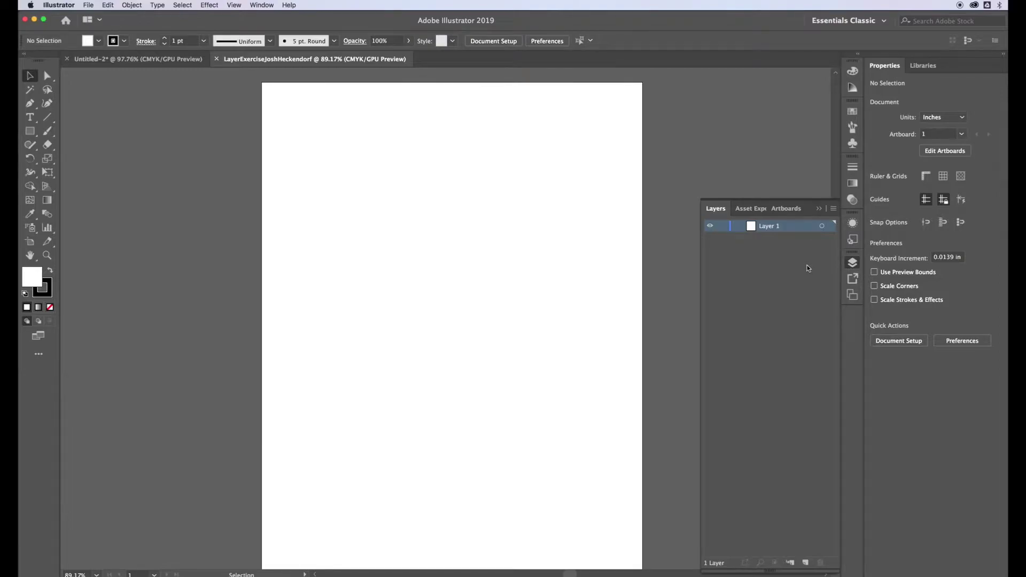
drag(772, 569, 772, 390)
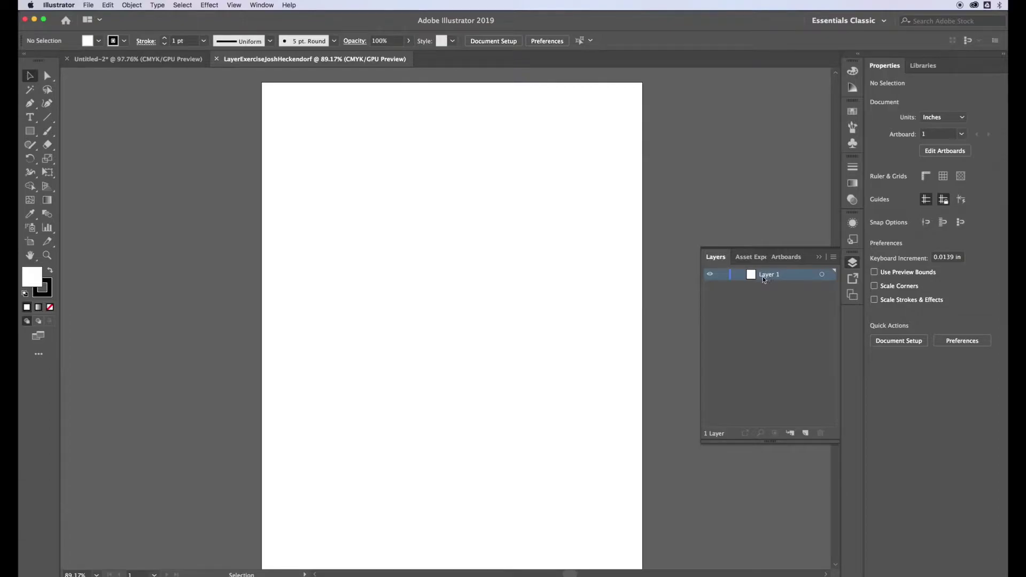
double_click(774, 278)
Step: Rename Layer 1 to 'Squares'
text(Squares)
key(Return)
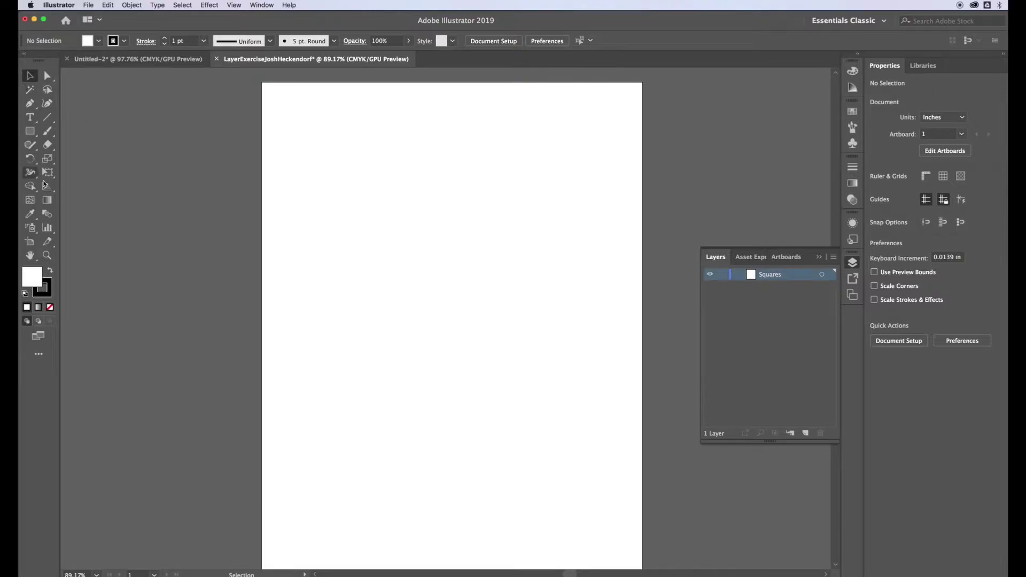
click(31, 131)
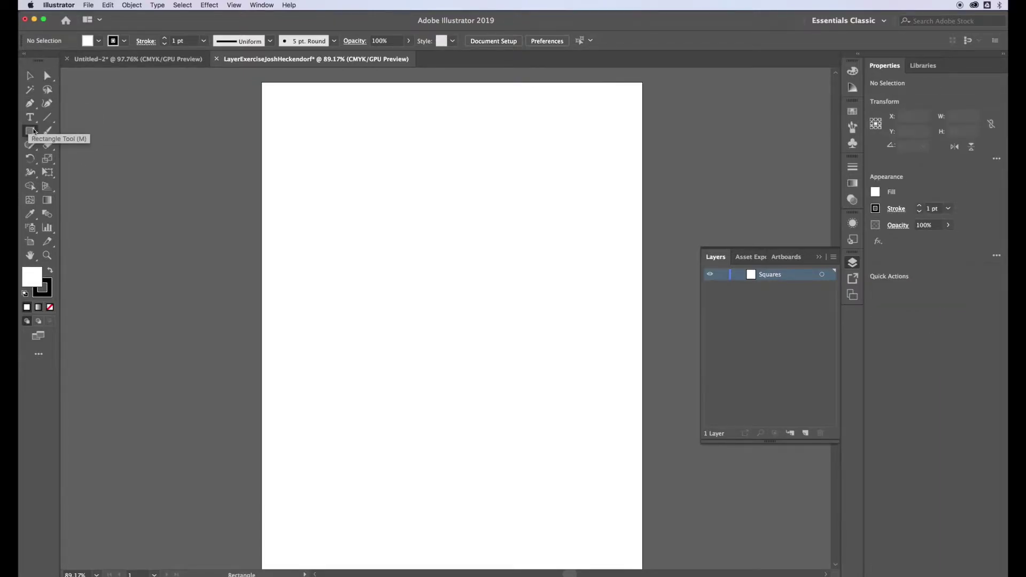
Step: Draw a square of about 1.337 × 1.337 in near the artboard's top-left with the Rectangle tool
click(34, 132)
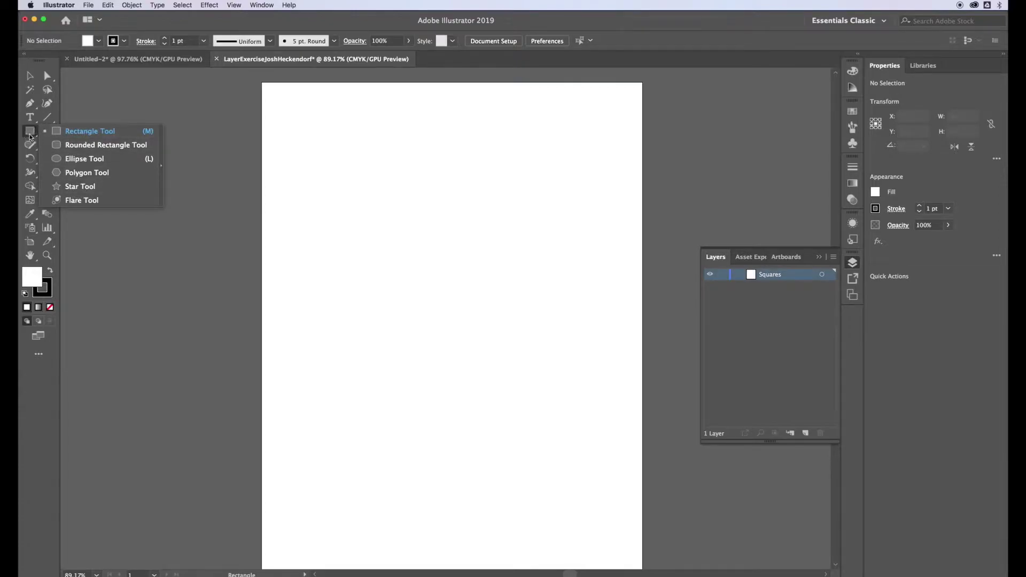
click(33, 133)
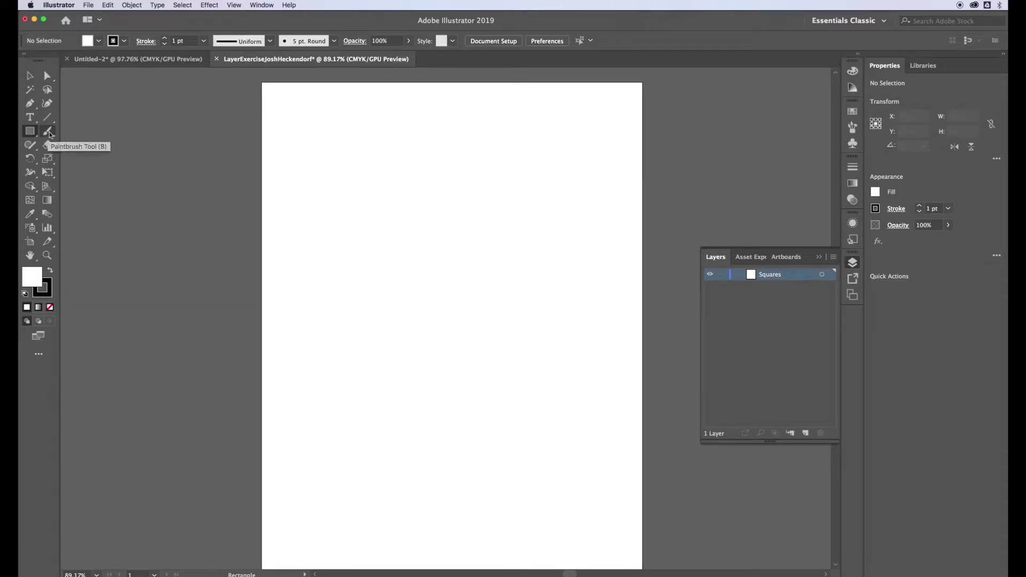
drag(315, 132, 371, 191)
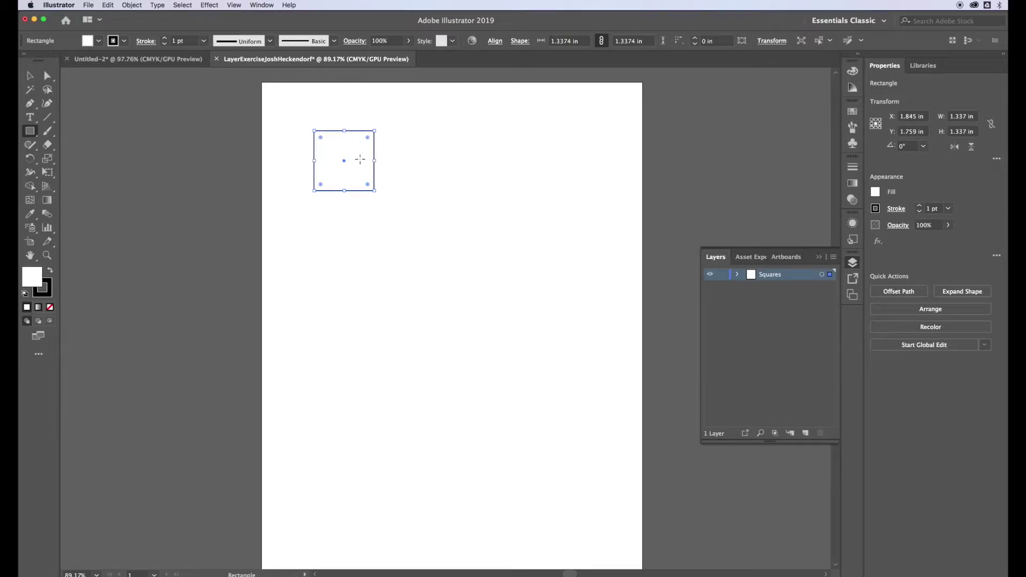
Step: Give the square a CMYK Blue fill and a 1 pt orange stroke, then deselect it
click(99, 42)
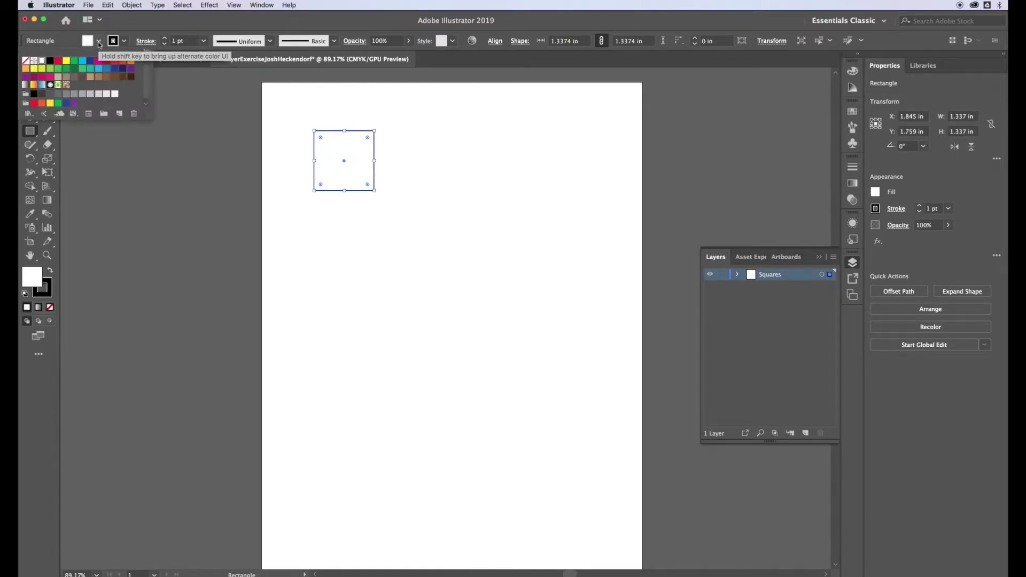
click(99, 41)
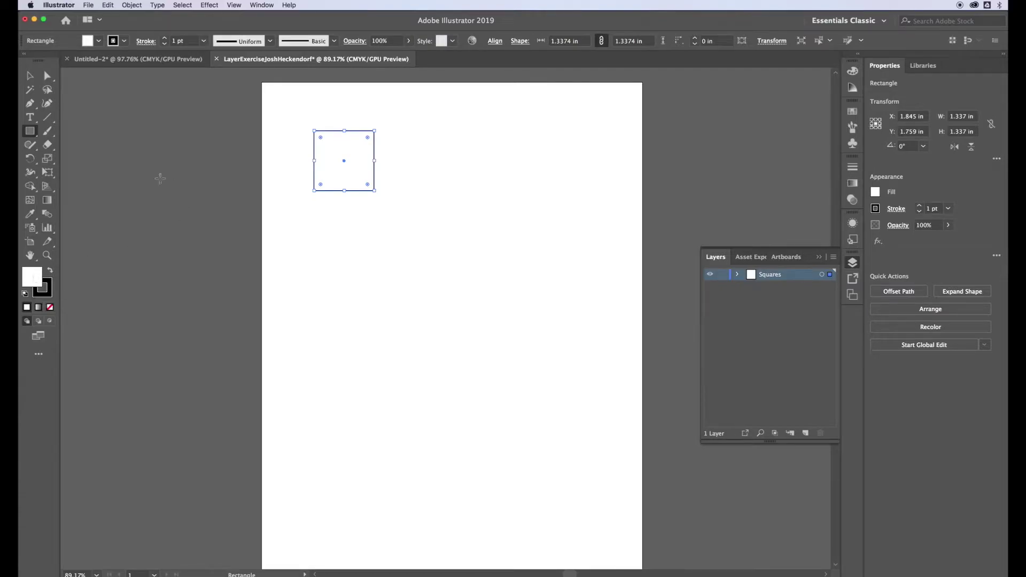
click(98, 41)
click(91, 61)
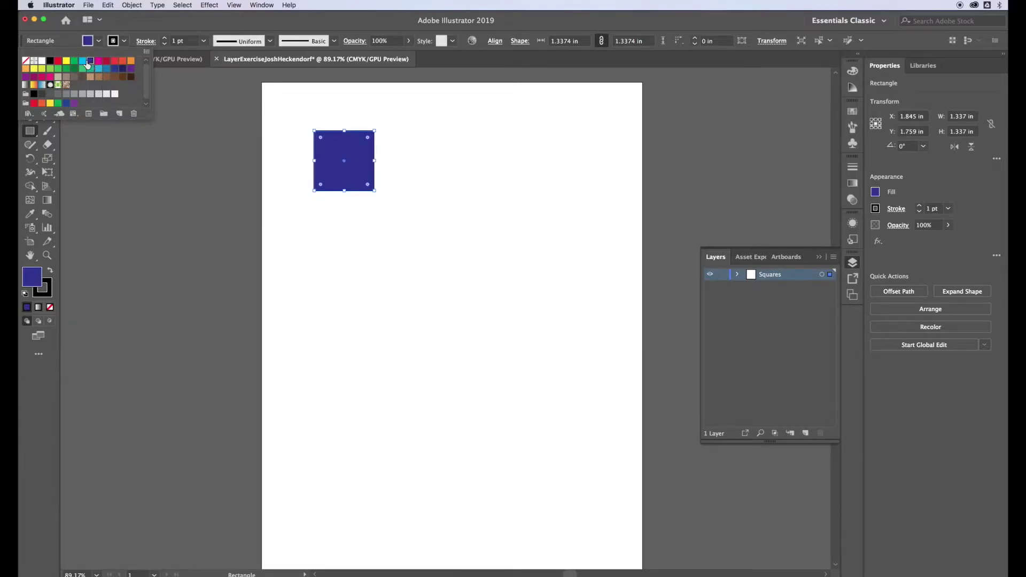
click(124, 42)
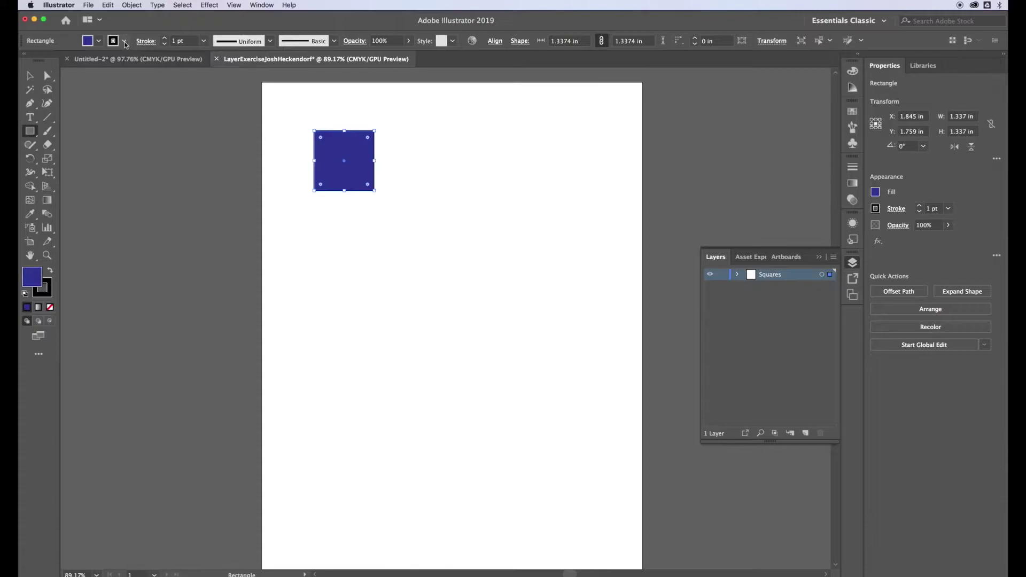
click(124, 42)
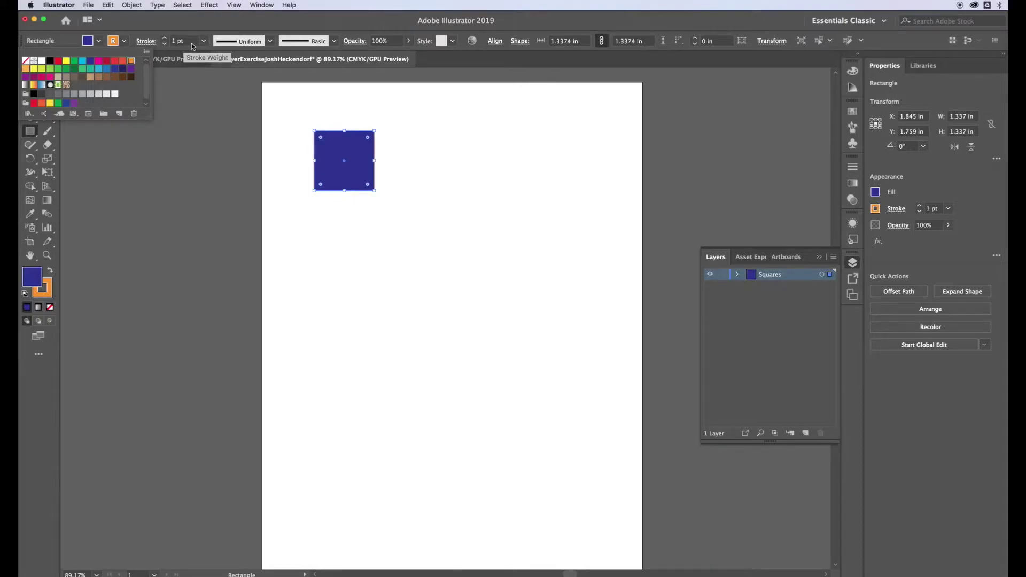
key(Escape)
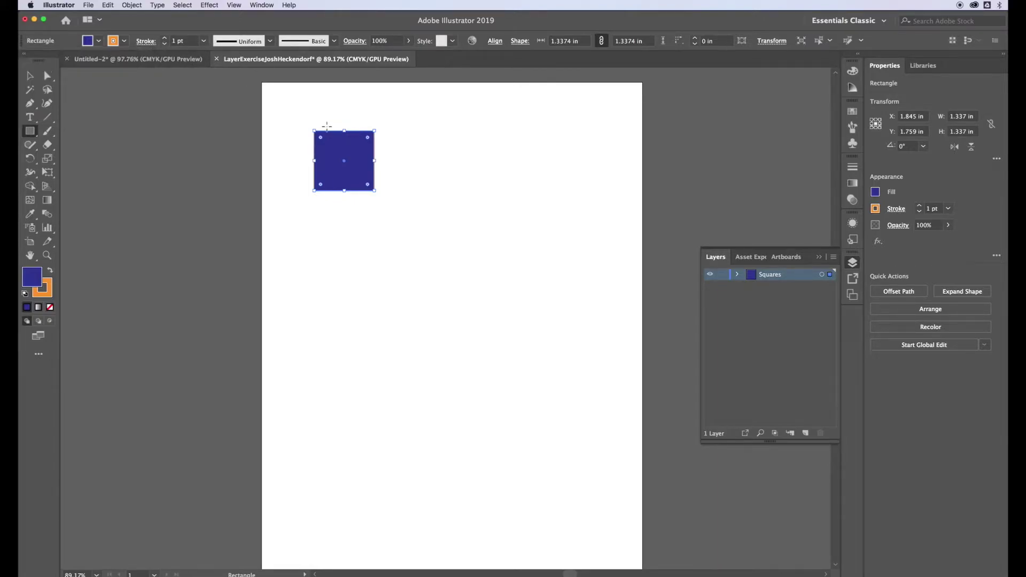
key(v)
click(187, 120)
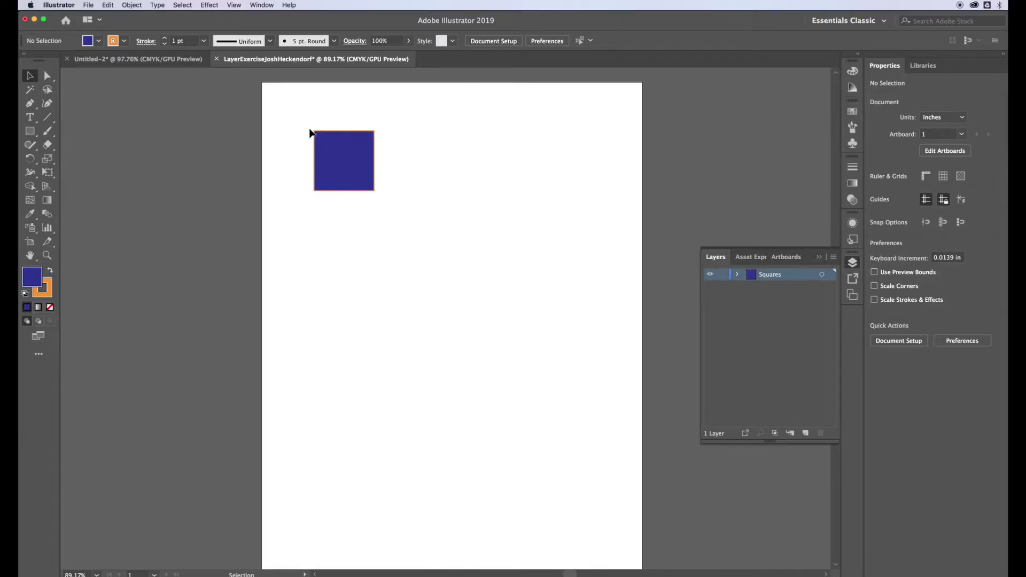
click(30, 132)
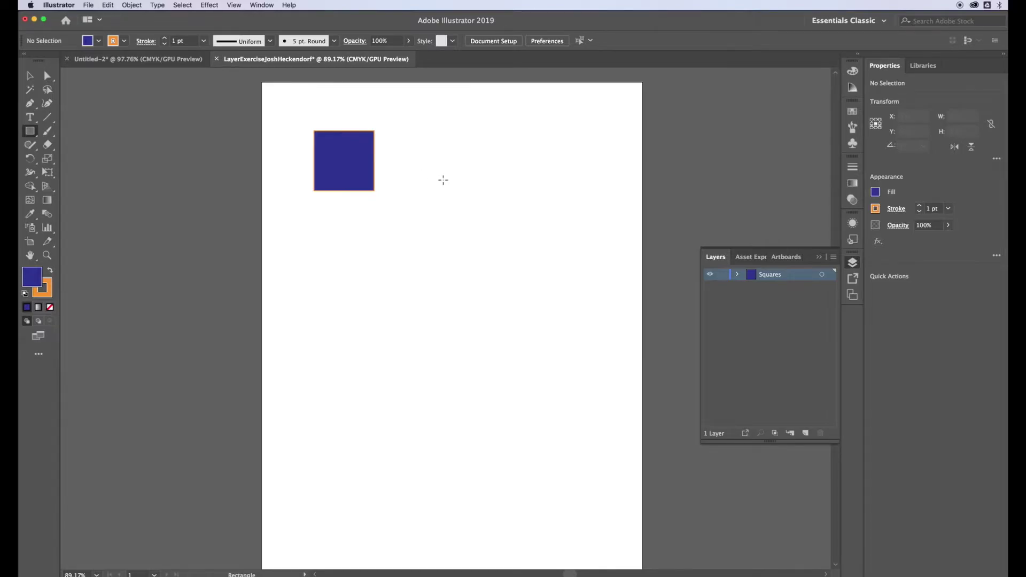
Step: Scatter more blue, orange-outlined squares of varying sizes across the whole Letter artboard
drag(442, 178, 485, 221)
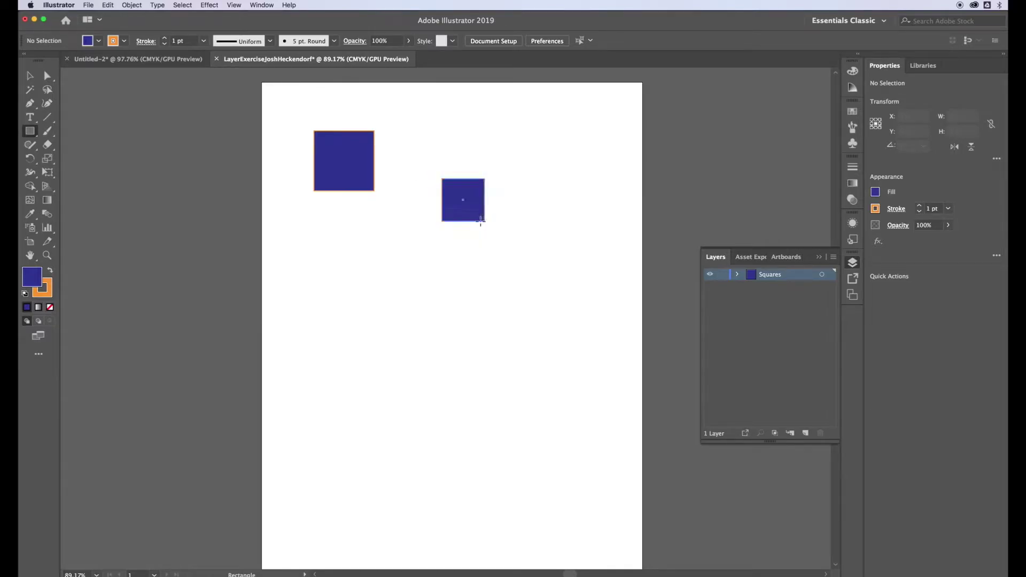
drag(342, 251, 420, 328)
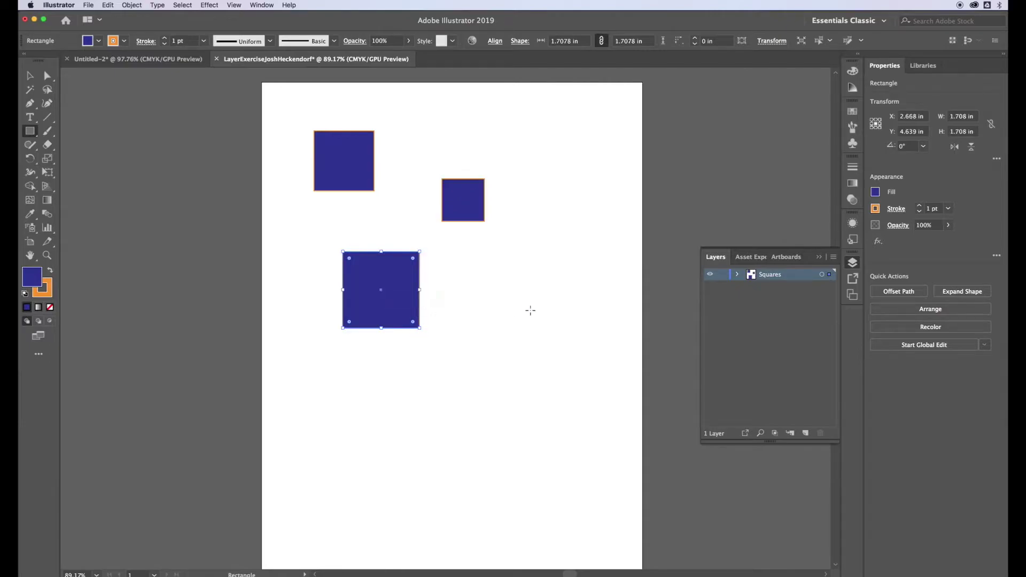
drag(531, 302, 636, 406)
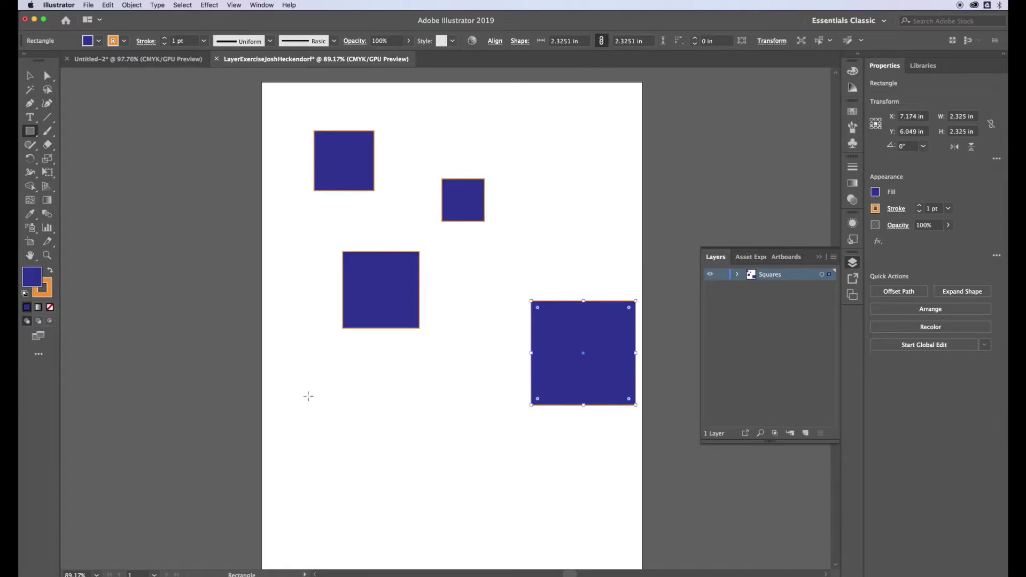
drag(287, 394, 460, 551)
drag(426, 399, 485, 457)
drag(544, 487, 605, 548)
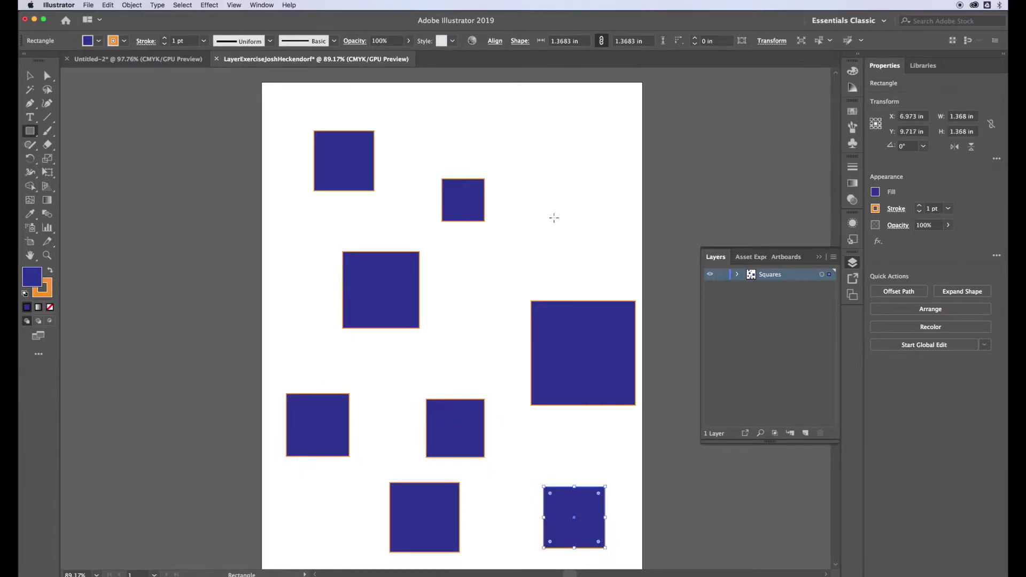
drag(537, 128, 621, 213)
mouse_move(422, 101)
mouse_down()
mouse_move(486, 137)
mouse_move(491, 169)
mouse_up()
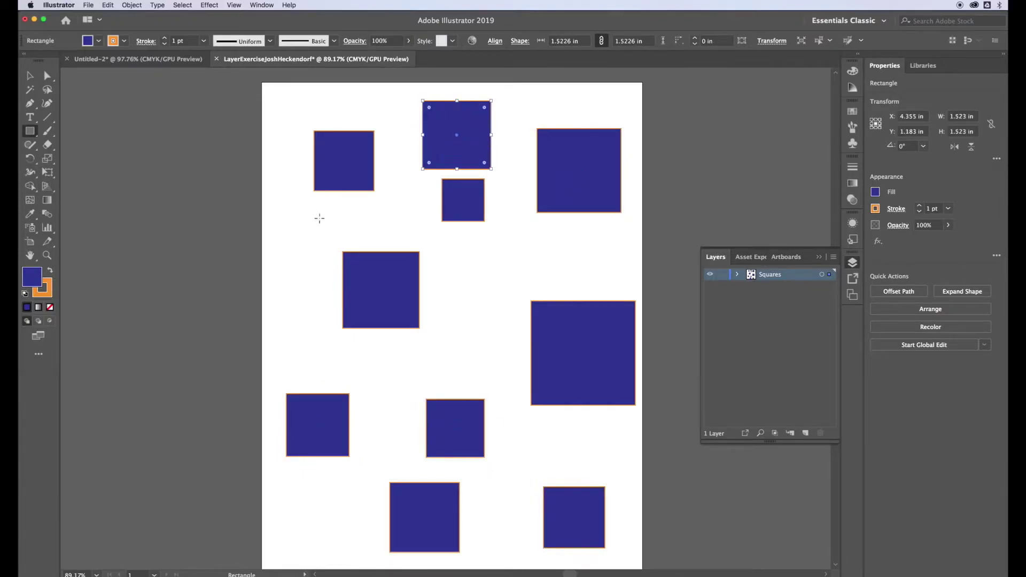
drag(268, 230, 320, 271)
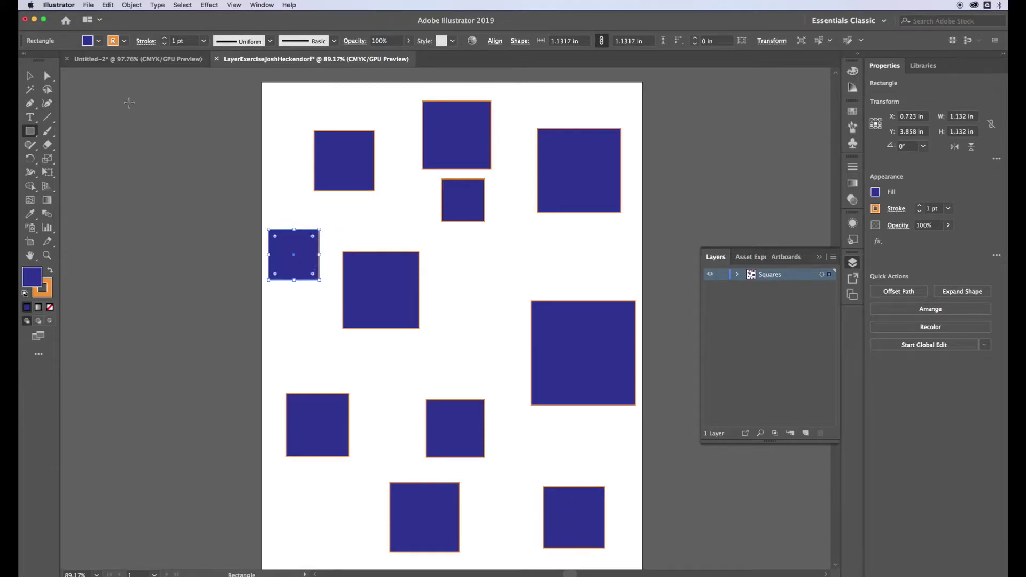
click(30, 78)
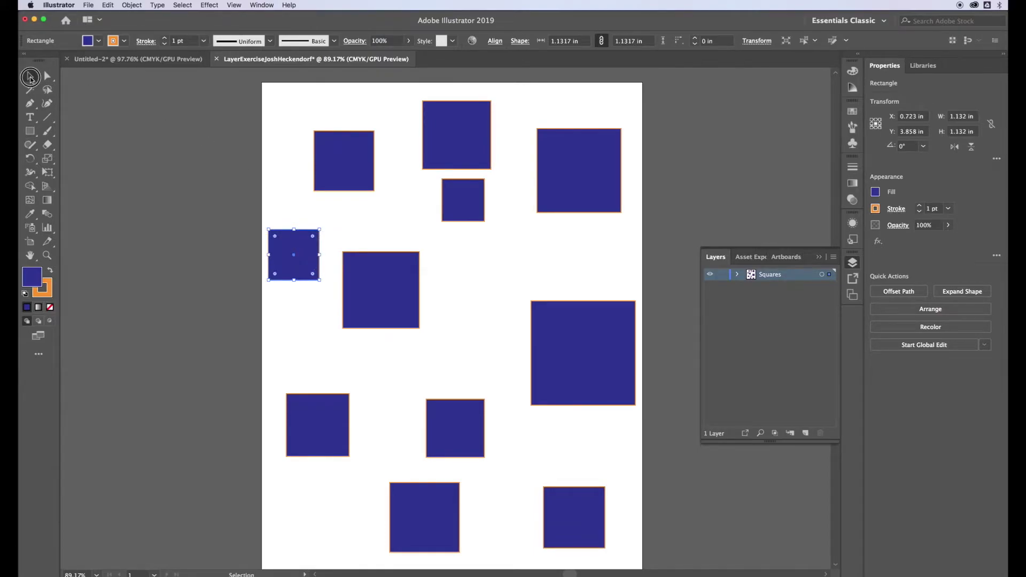
Step: Deselect, briefly hide and re-show the Squares layer, then lock it
click(194, 143)
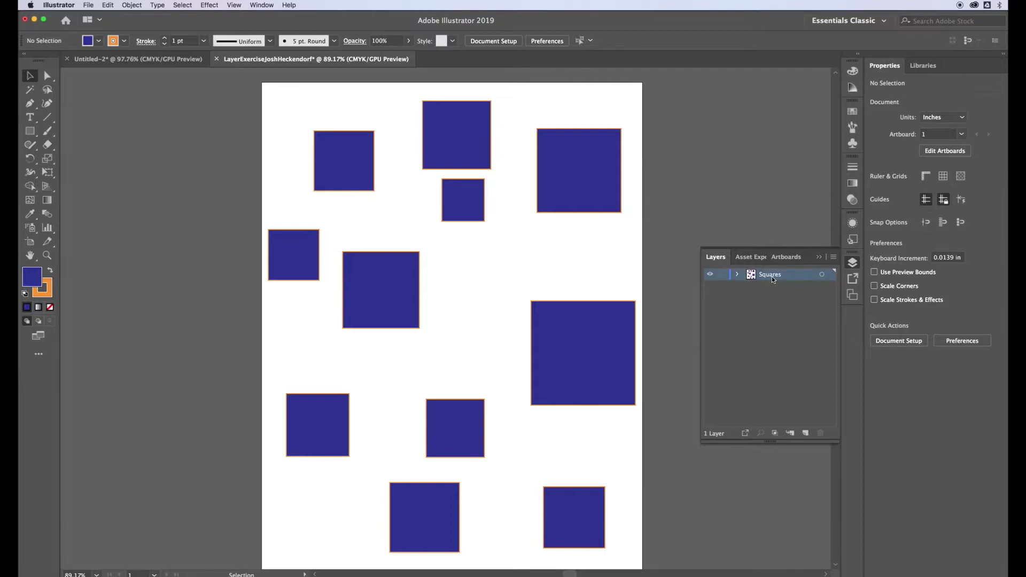
click(711, 277)
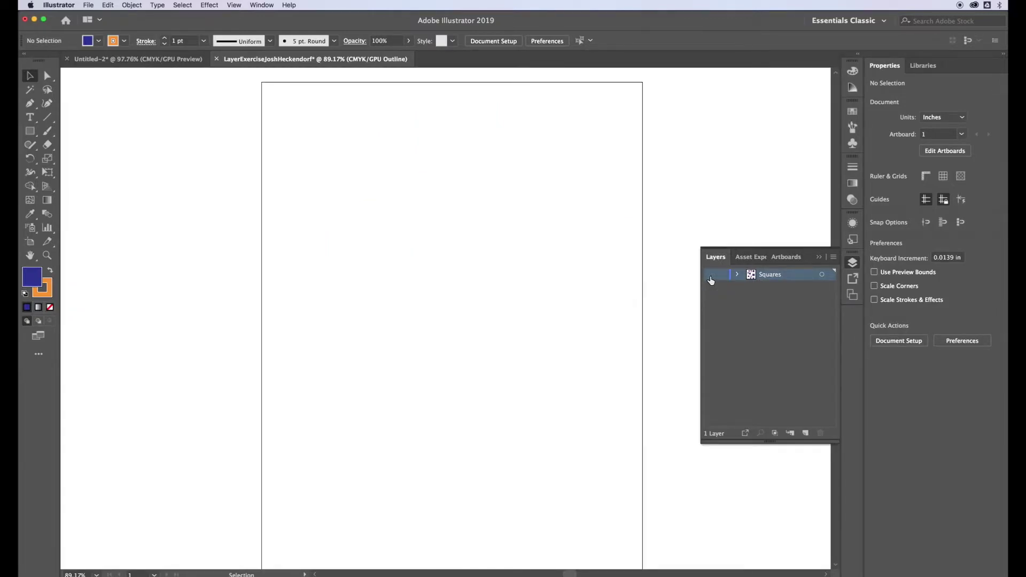
click(710, 276)
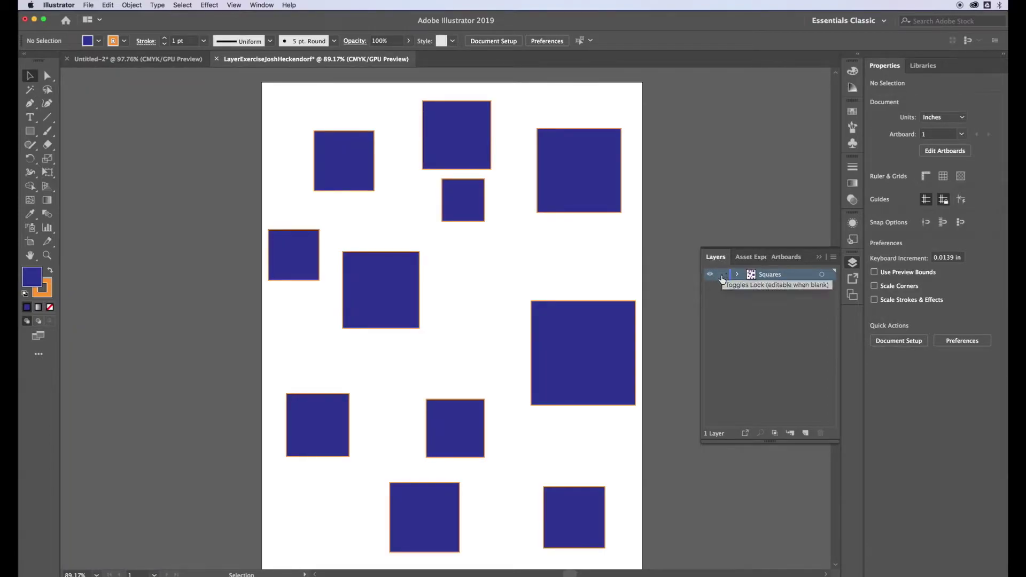
click(722, 276)
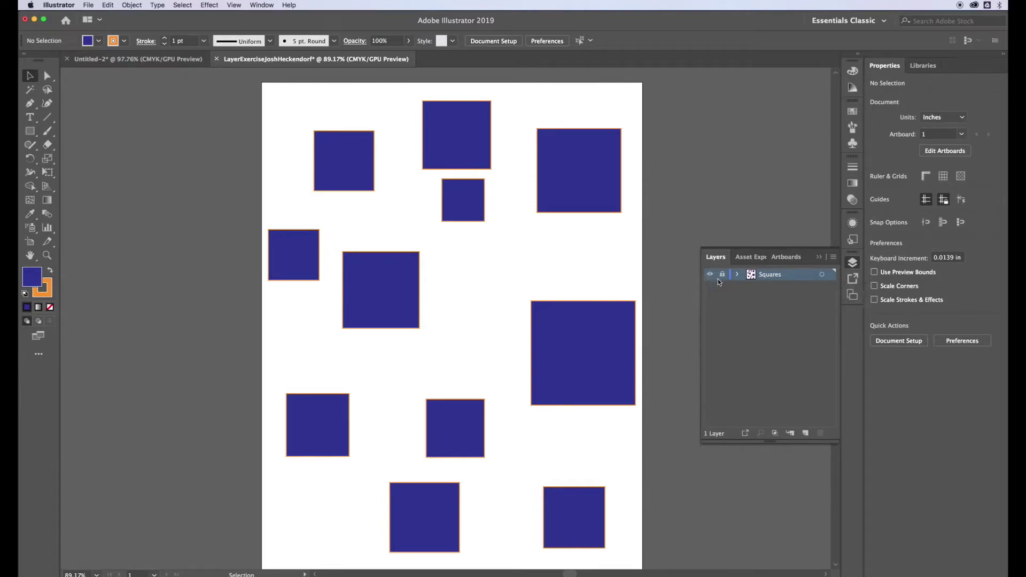
Step: Add a new layer above Squares and name it 'Circles'
click(806, 434)
double_click(770, 276)
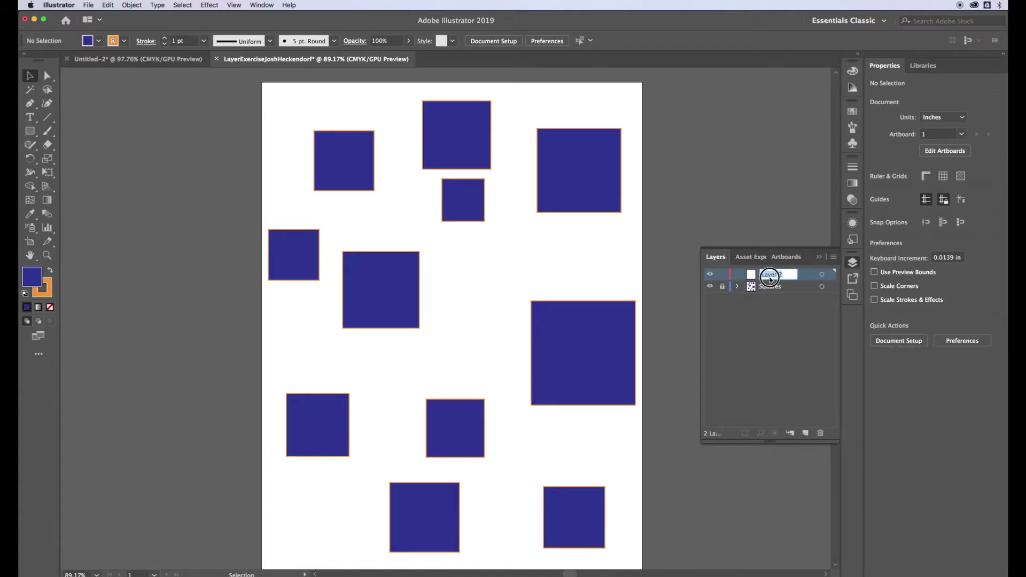
text(d)
key(Return)
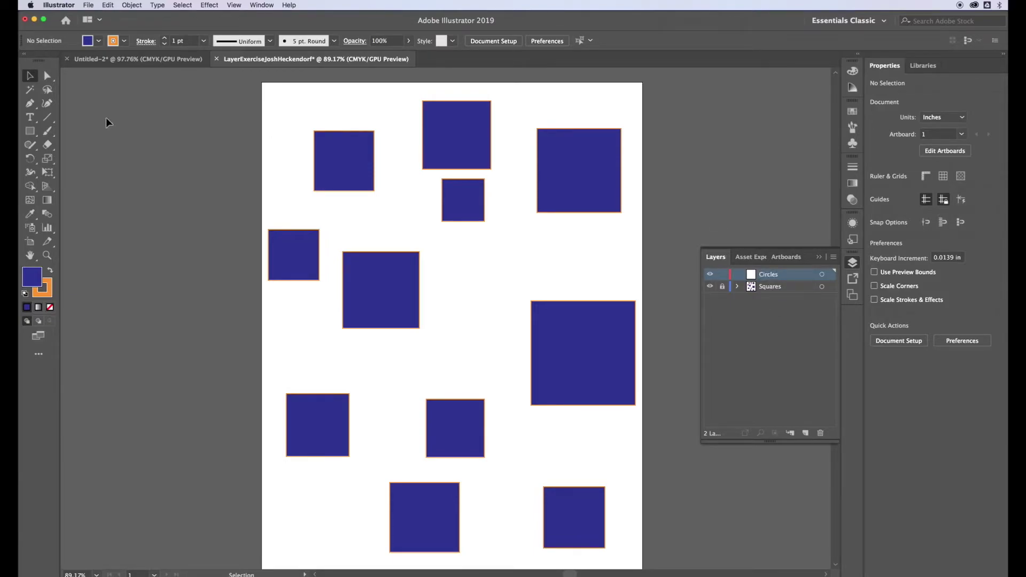
Step: Choose the Ellipse tool and set a purple 662F91 fill with a yellow stroke
click(31, 131)
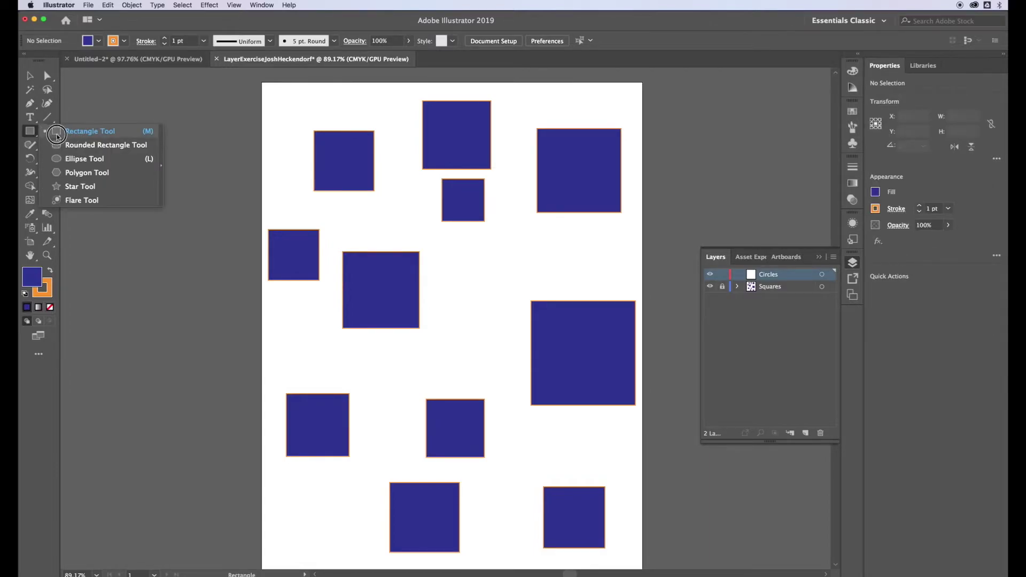
click(77, 162)
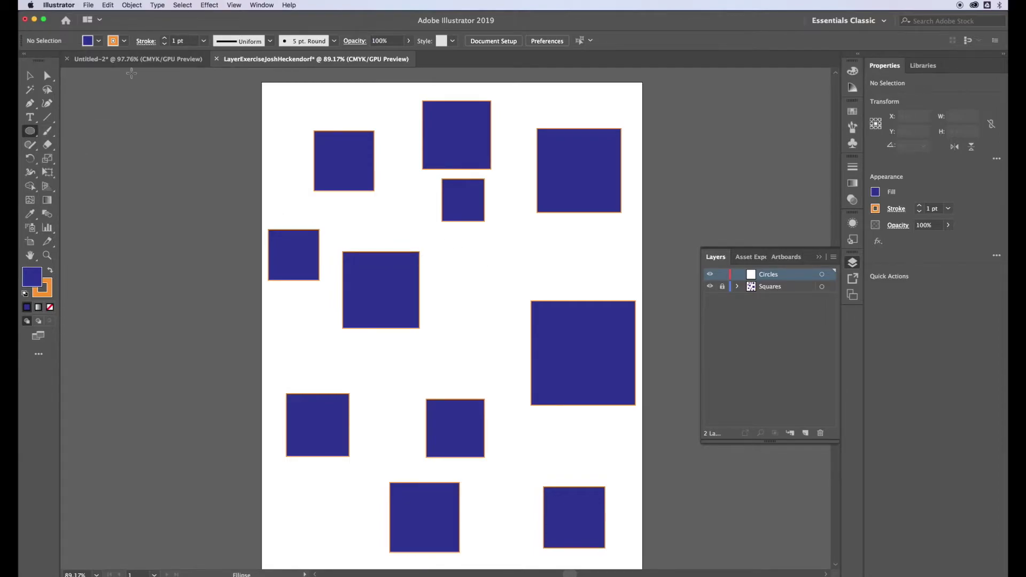
double_click(36, 282)
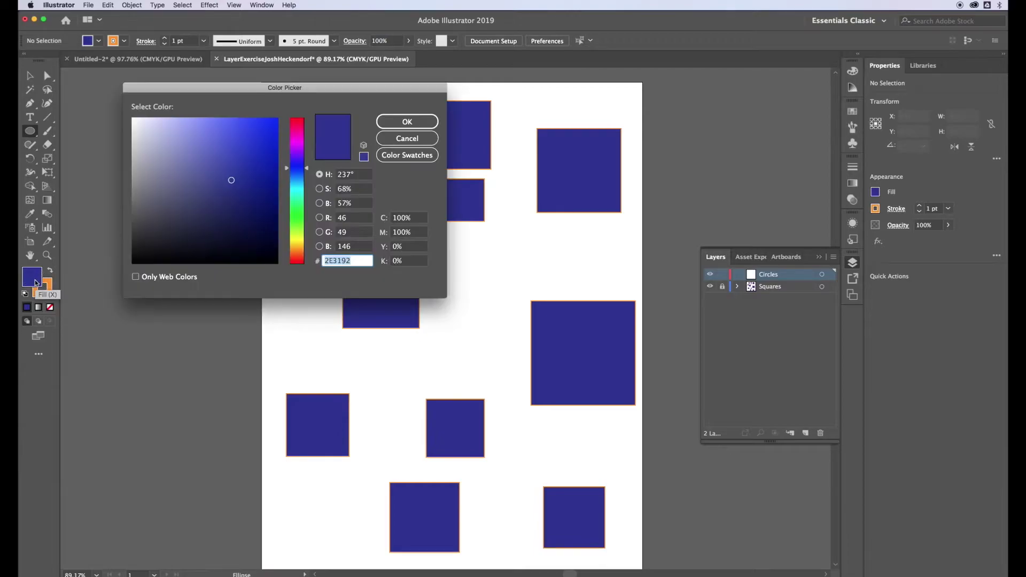
drag(299, 169, 298, 152)
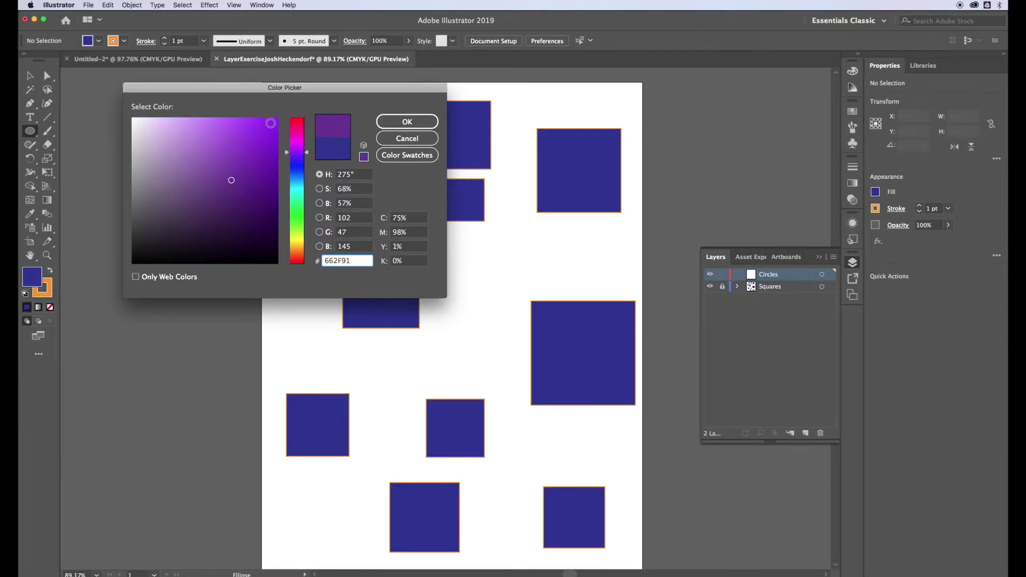
click(407, 122)
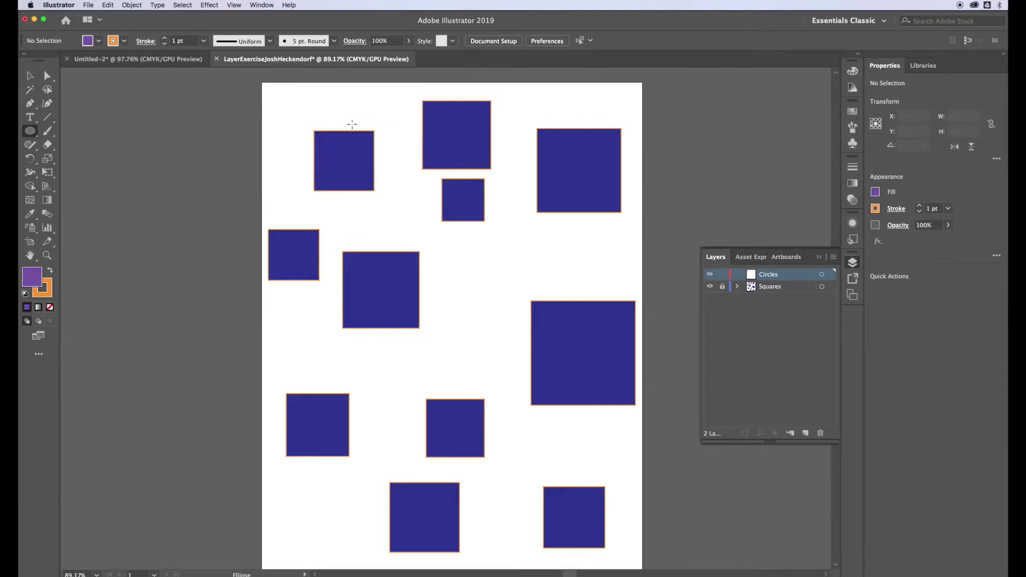
click(44, 288)
double_click(51, 294)
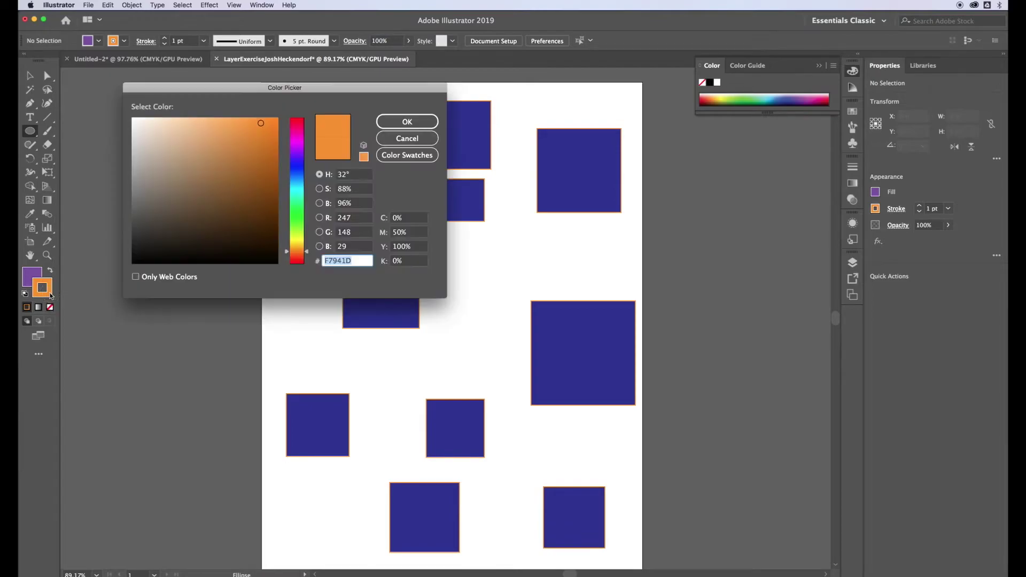
drag(297, 186, 297, 241)
click(275, 124)
click(396, 122)
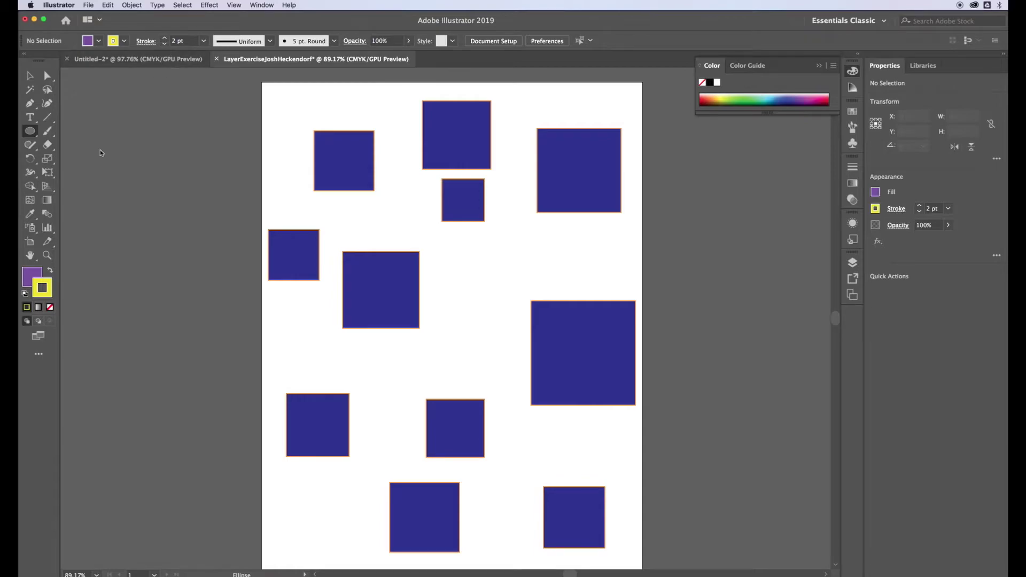
Step: Draw eight purple, yellow-outlined circles of varying sizes across the squares, then deselect
drag(460, 258, 519, 314)
drag(355, 171, 417, 232)
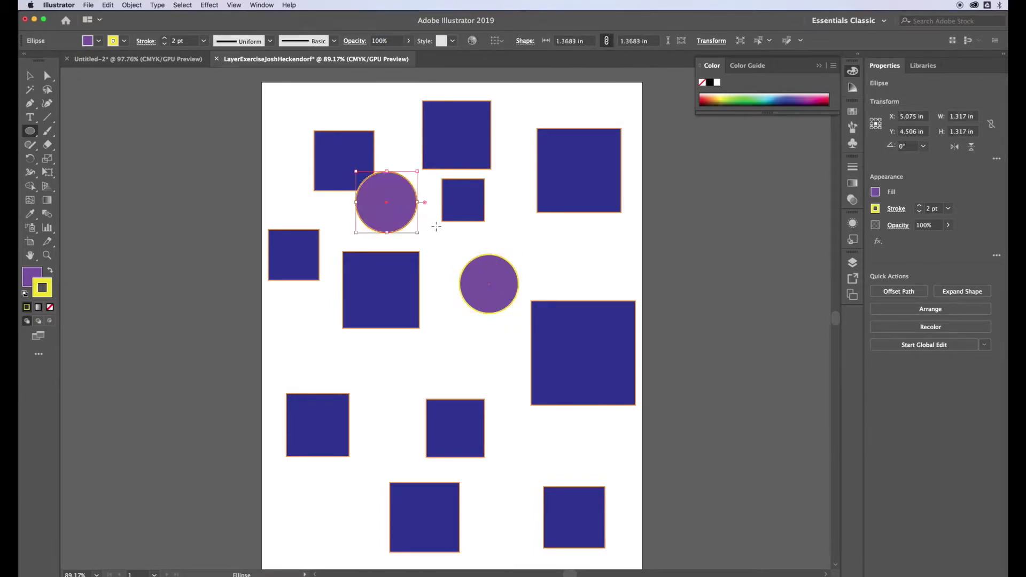
drag(523, 125, 594, 196)
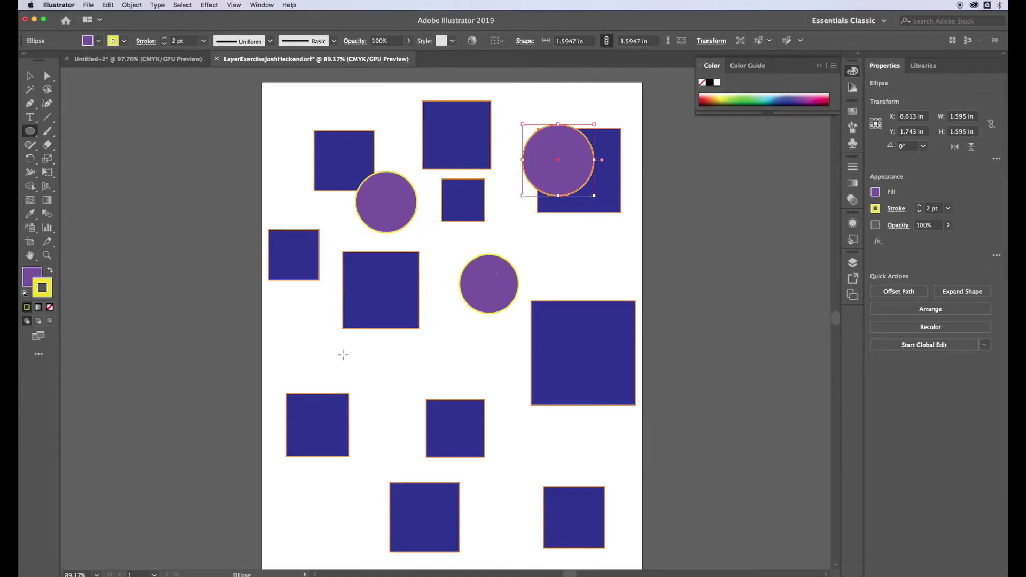
drag(336, 348, 426, 437)
drag(561, 398, 648, 486)
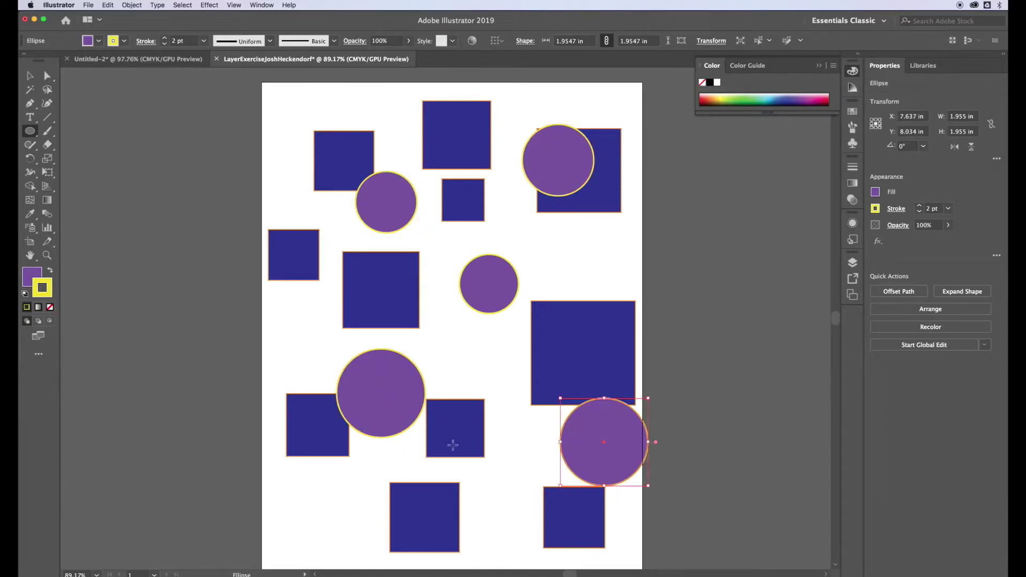
drag(417, 463, 465, 511)
drag(245, 487, 334, 576)
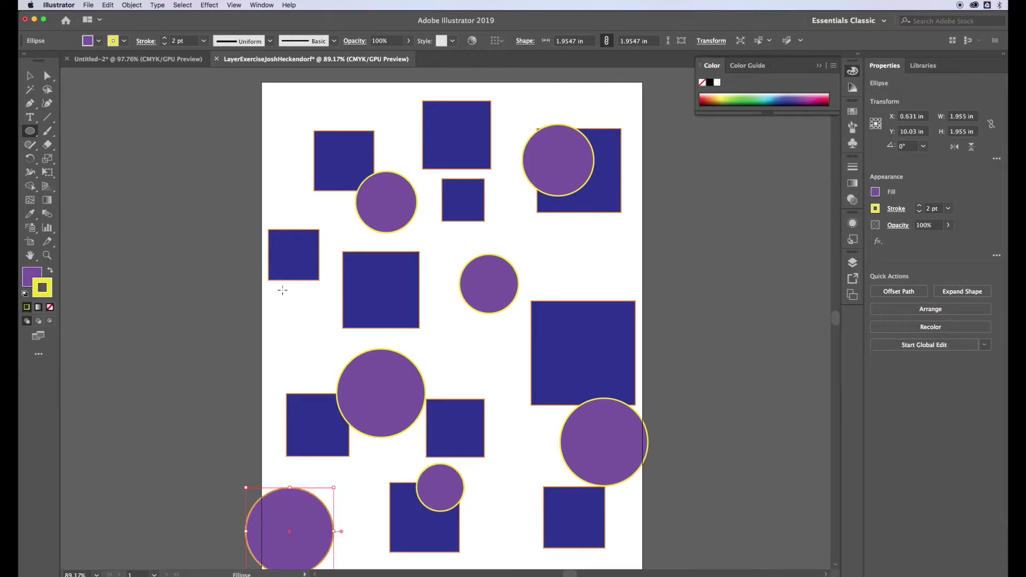
drag(231, 176, 313, 257)
key(v)
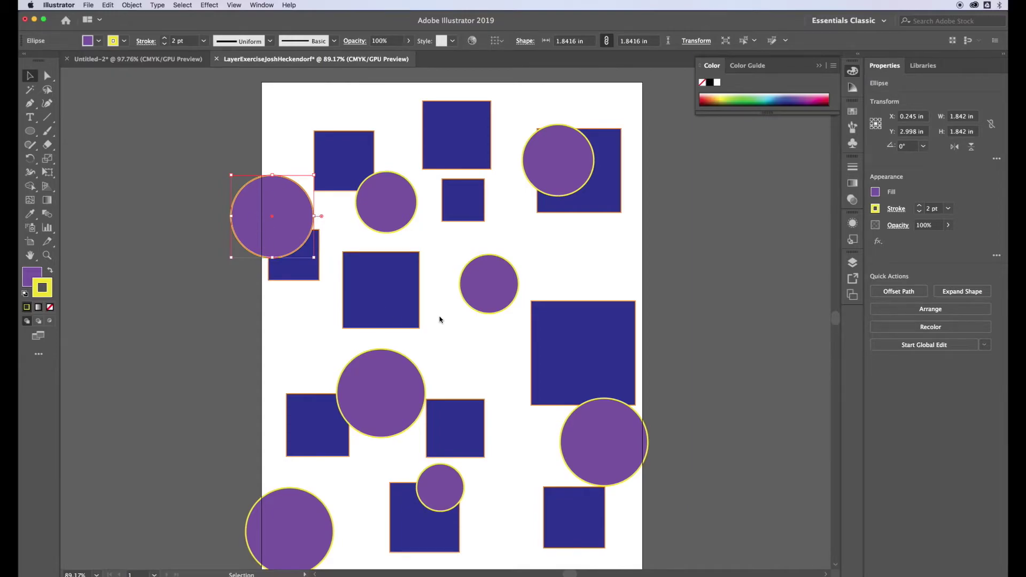
scroll(439, 316, down, 1)
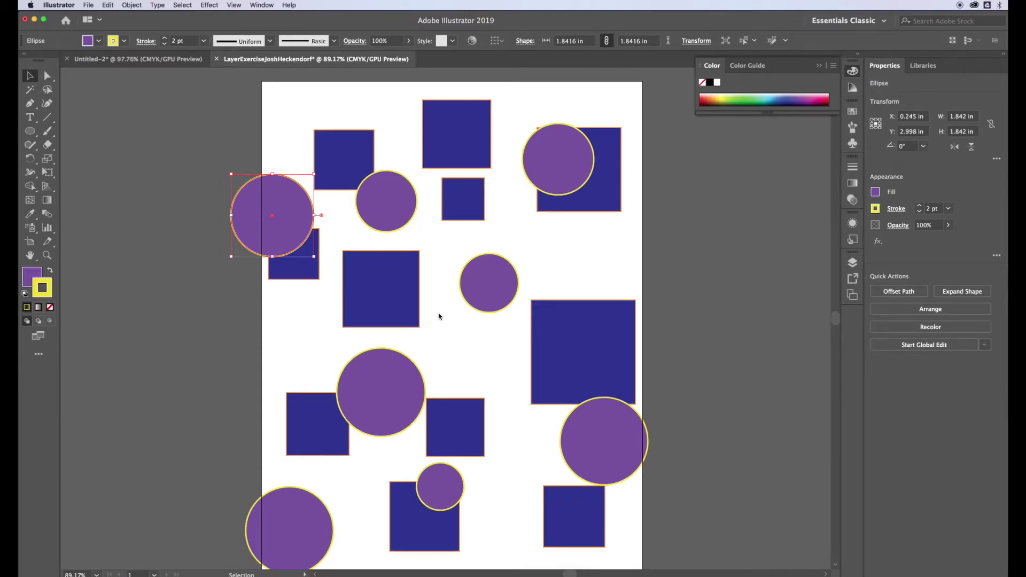
click(677, 318)
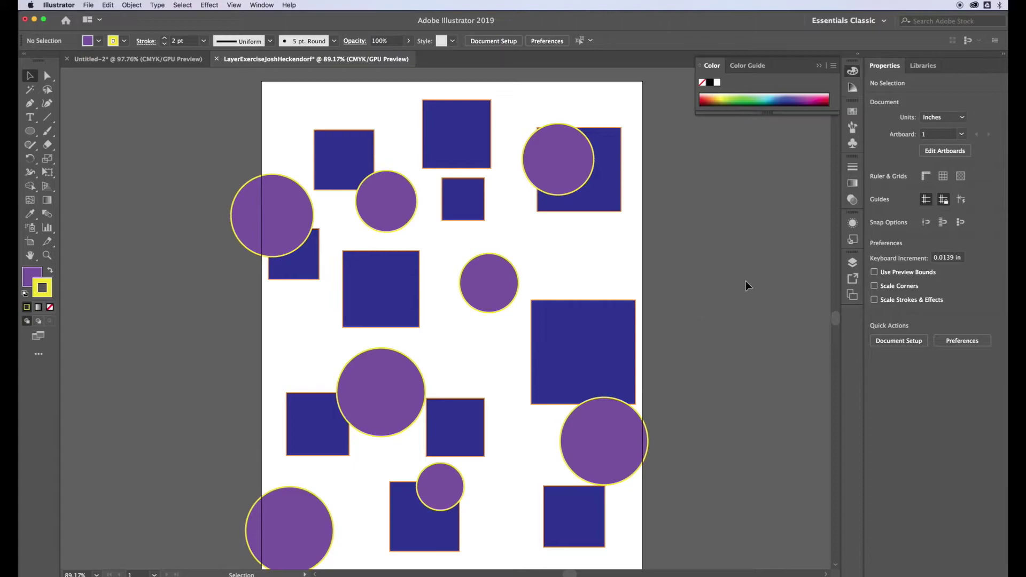
Step: Lock Circles in the Layers panel, then create a new layer renamed 'Triangles'
click(854, 266)
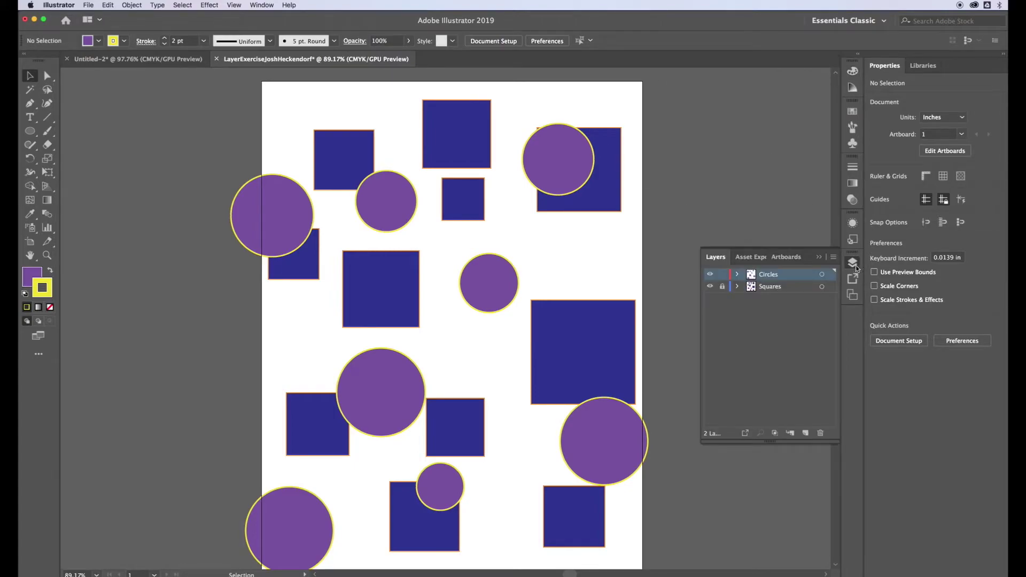
click(723, 275)
click(806, 433)
double_click(773, 280)
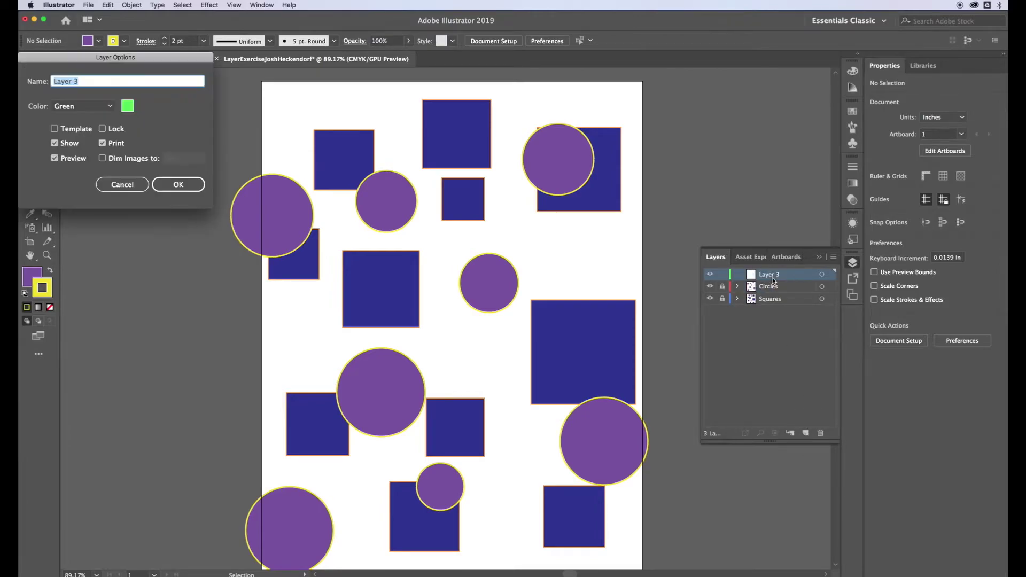
text(Triangles)
click(193, 183)
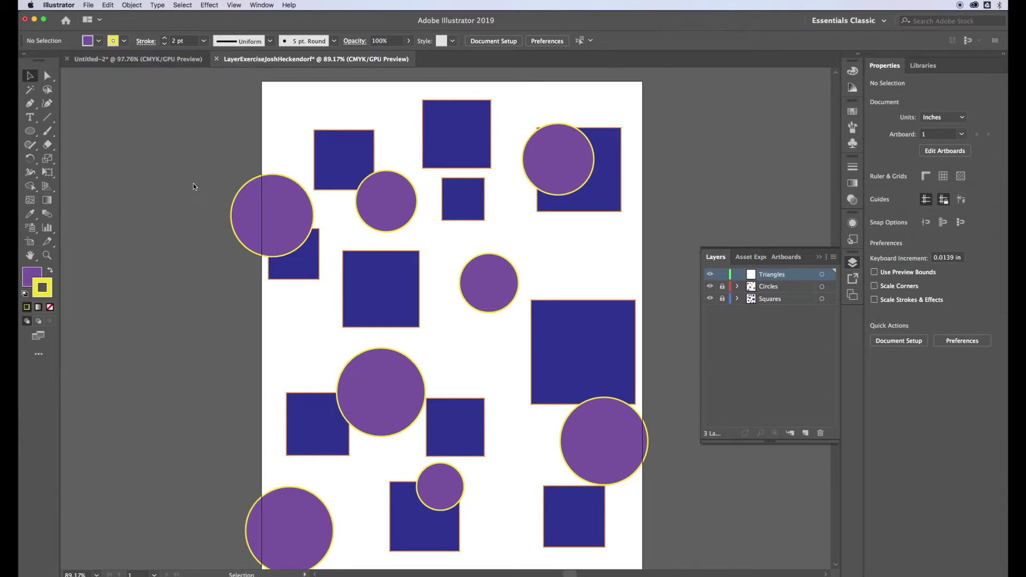
scroll(321, 177, down, 1)
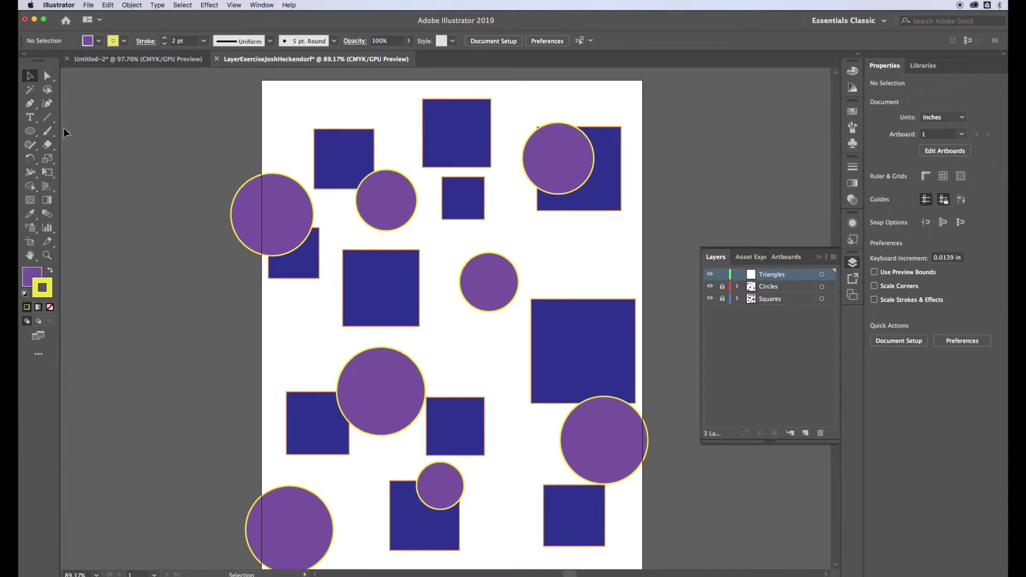
Step: With the Polygon tool, undo a trial hexagon and create a polygon with Sides set to 3
click(31, 132)
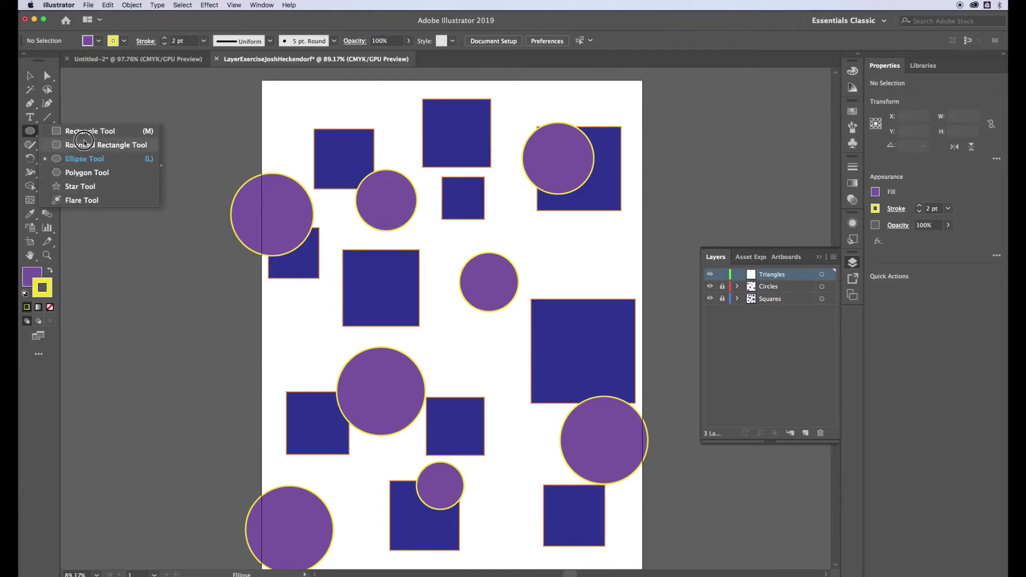
click(84, 175)
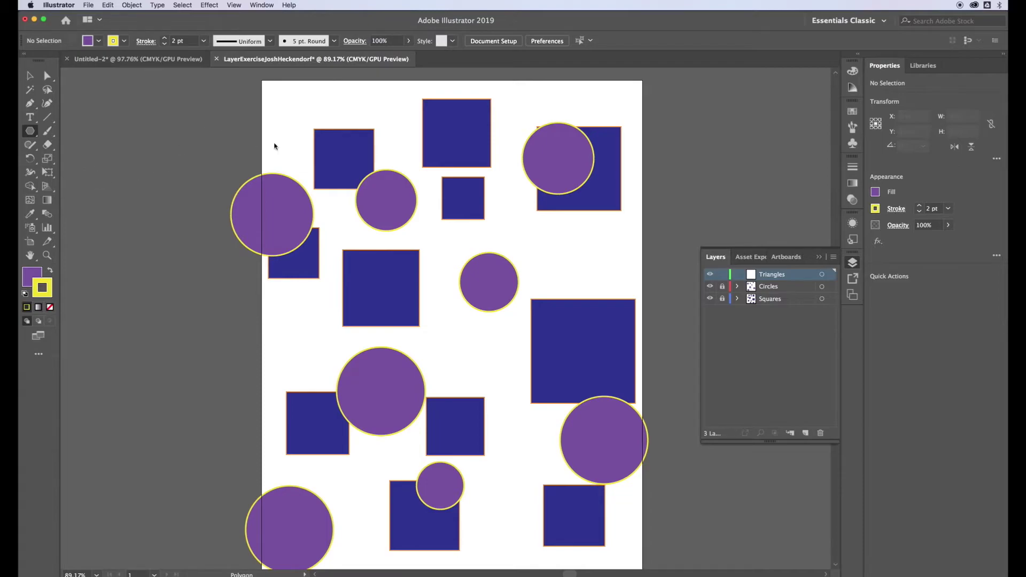
drag(512, 226, 550, 264)
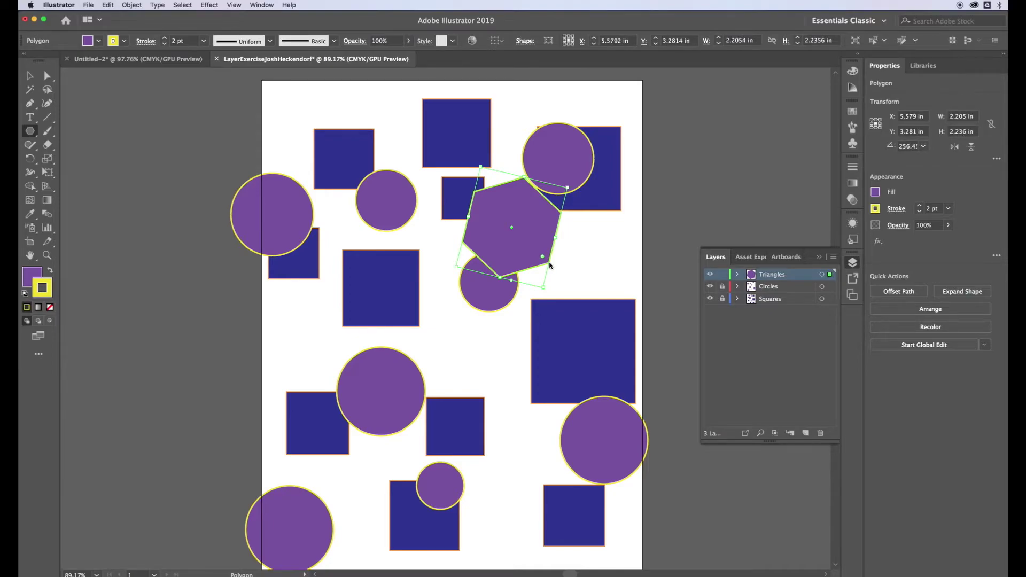
key(super+z)
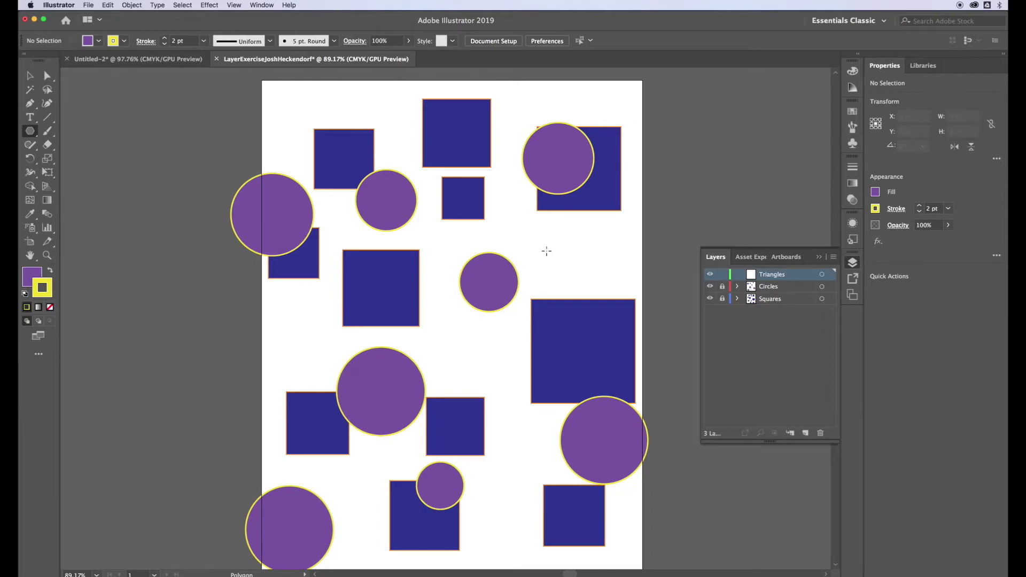
click(546, 254)
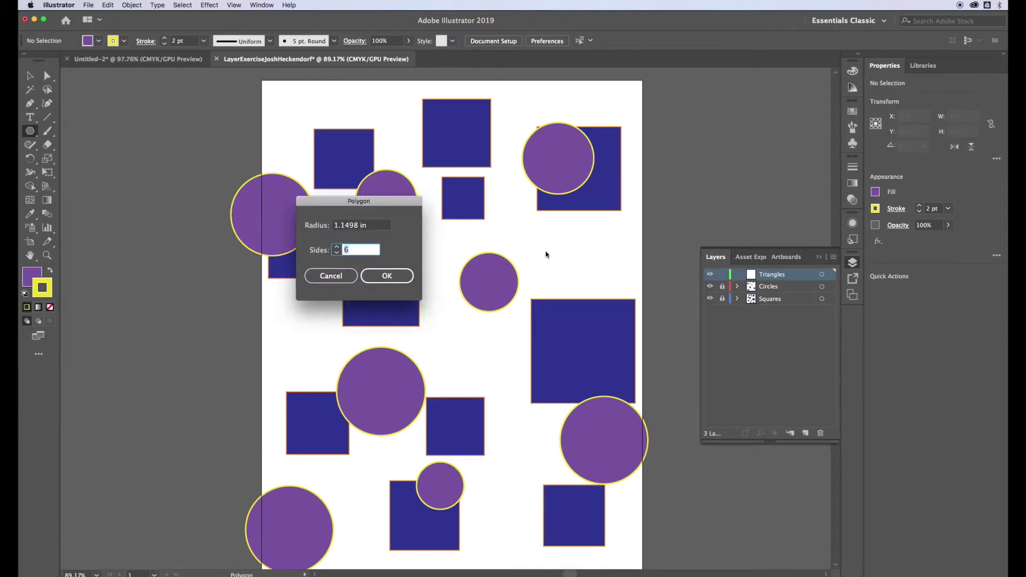
click(338, 252)
click(381, 276)
click(383, 277)
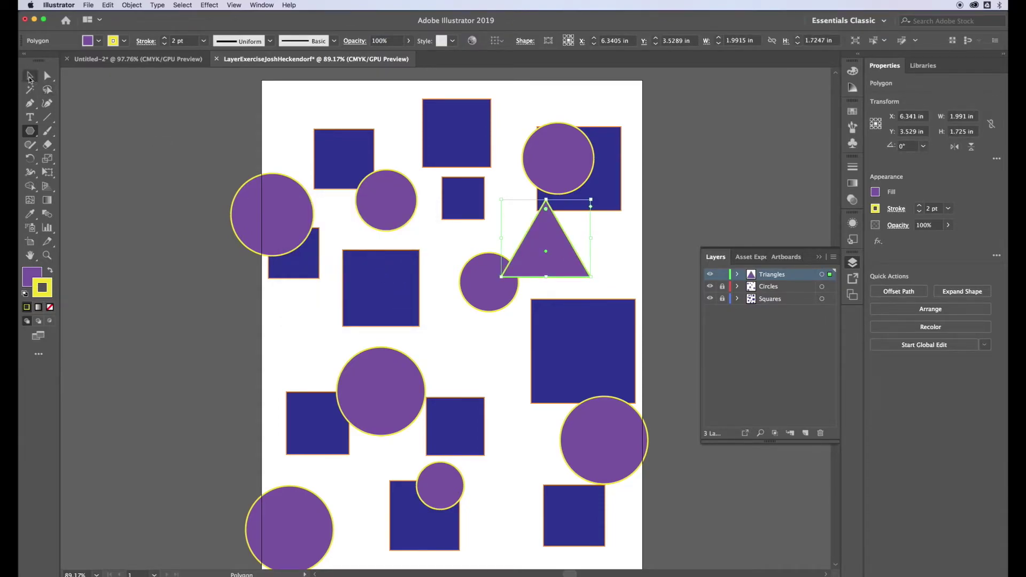
Step: Move the triangle up-left and give it a CMYK Red fill with a green outline
click(29, 79)
drag(534, 231, 339, 142)
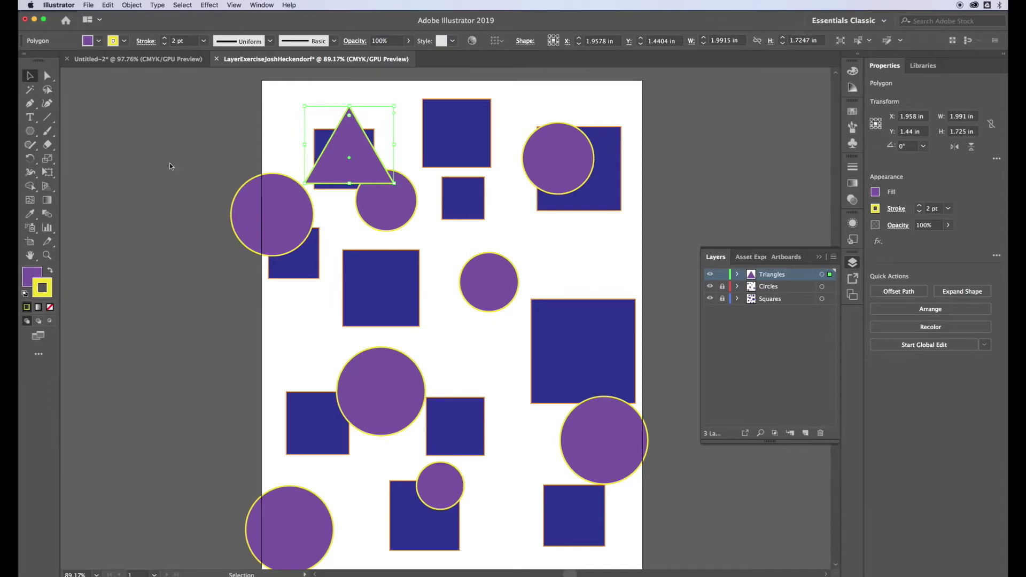
click(99, 41)
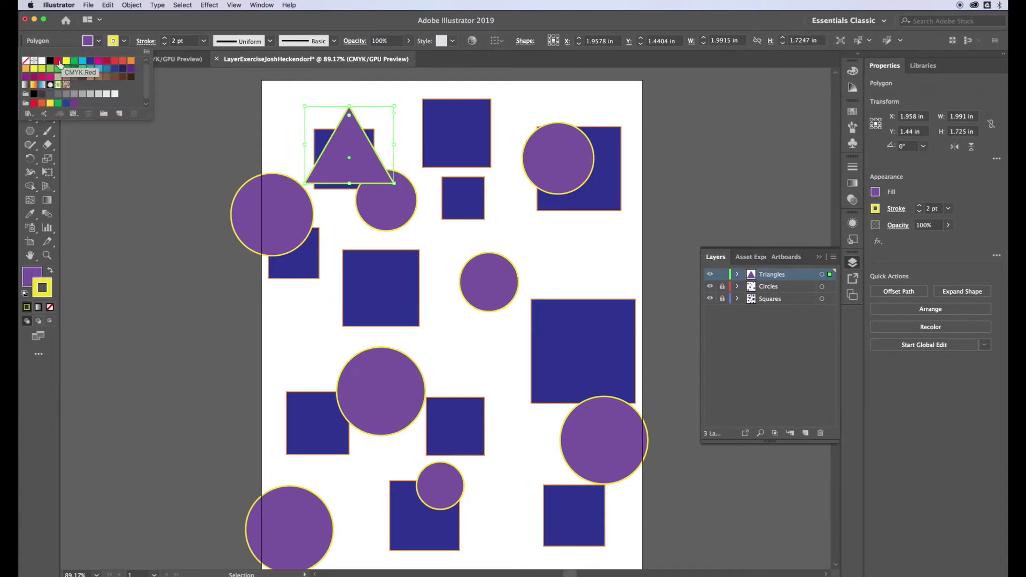
click(58, 60)
click(124, 42)
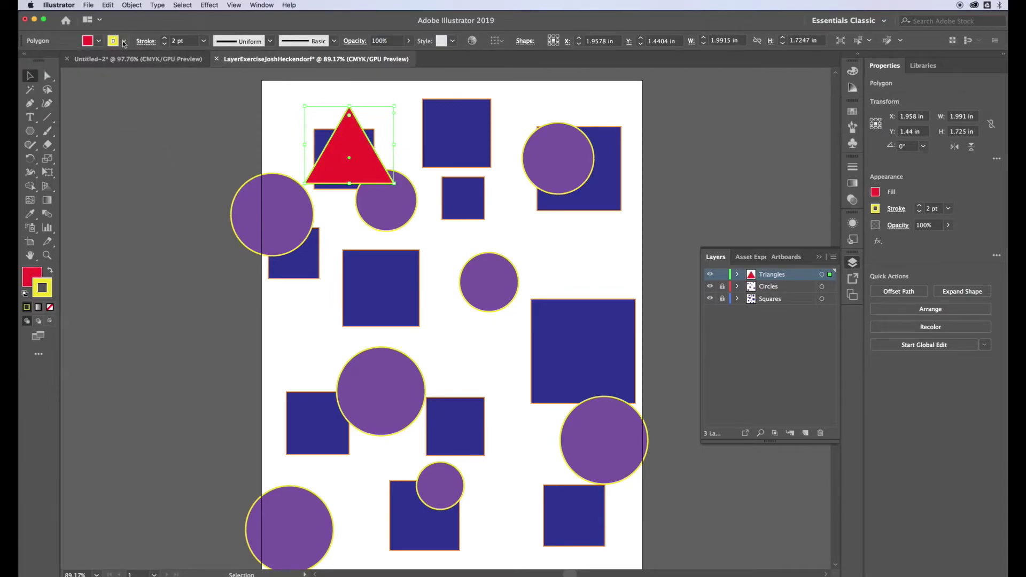
click(124, 43)
click(74, 61)
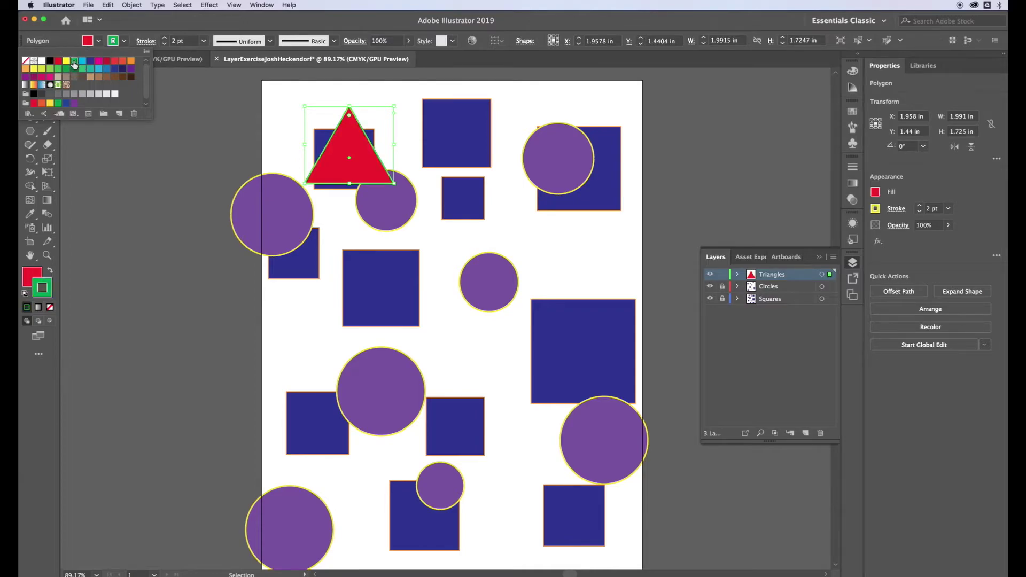
click(164, 39)
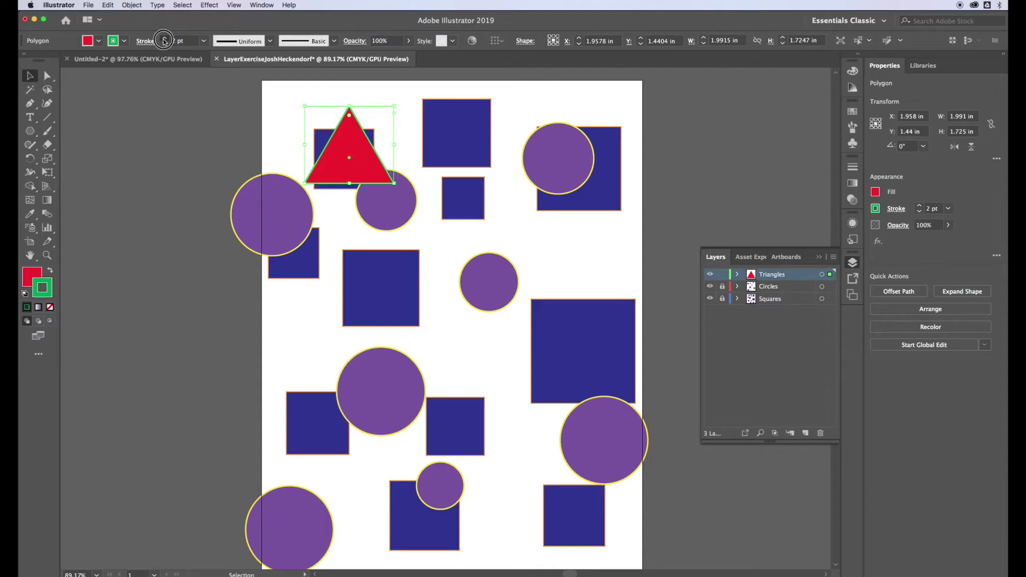
Step: Raise the outline to 4 pt, move the triangle into the top-left corner and shrink it
click(164, 39)
click(164, 39)
click(245, 100)
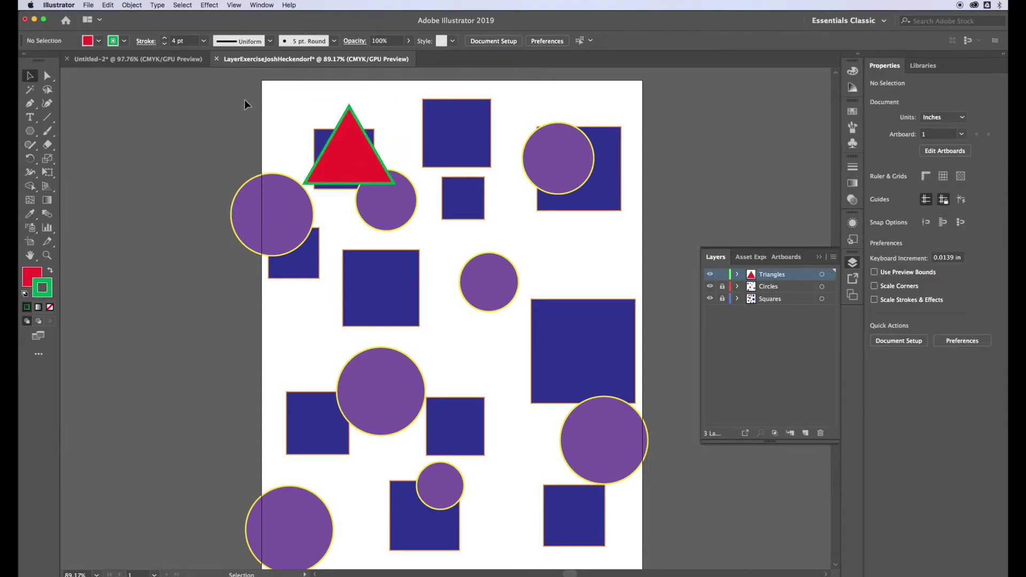
drag(338, 146, 309, 126)
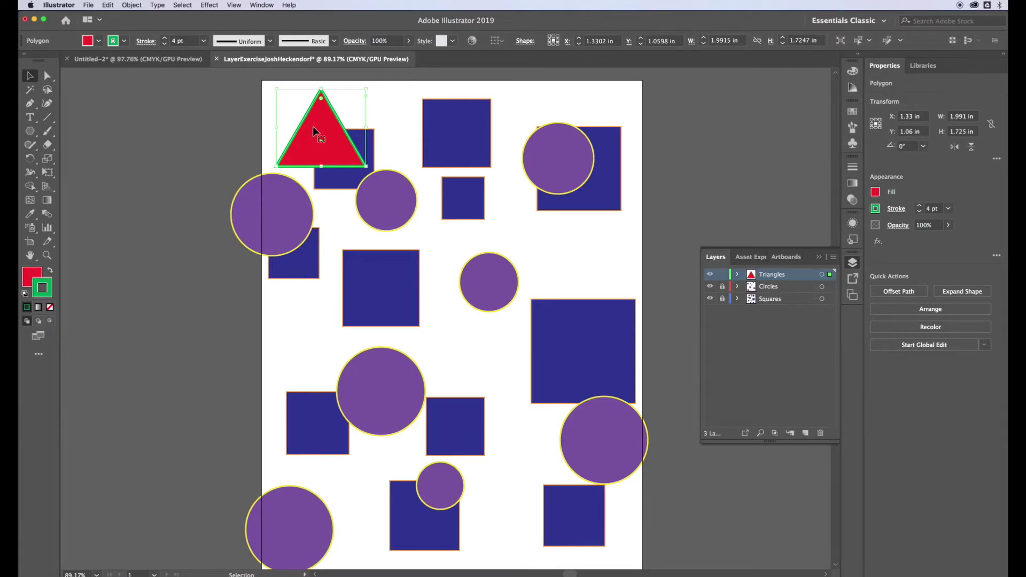
drag(366, 89, 308, 124)
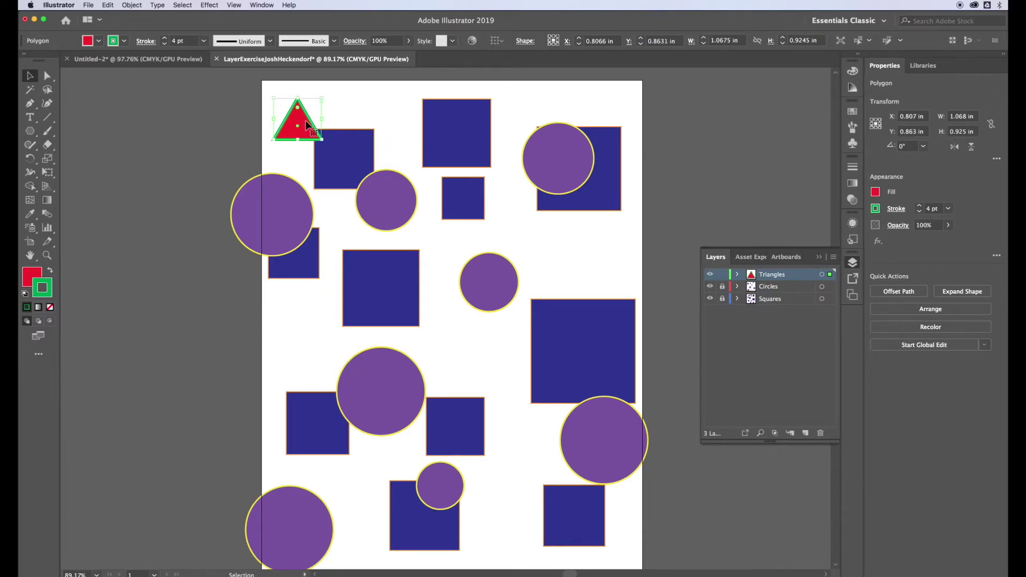
Step: Draw two small triangles near the top-left square and top of the page
click(31, 131)
drag(351, 165, 367, 177)
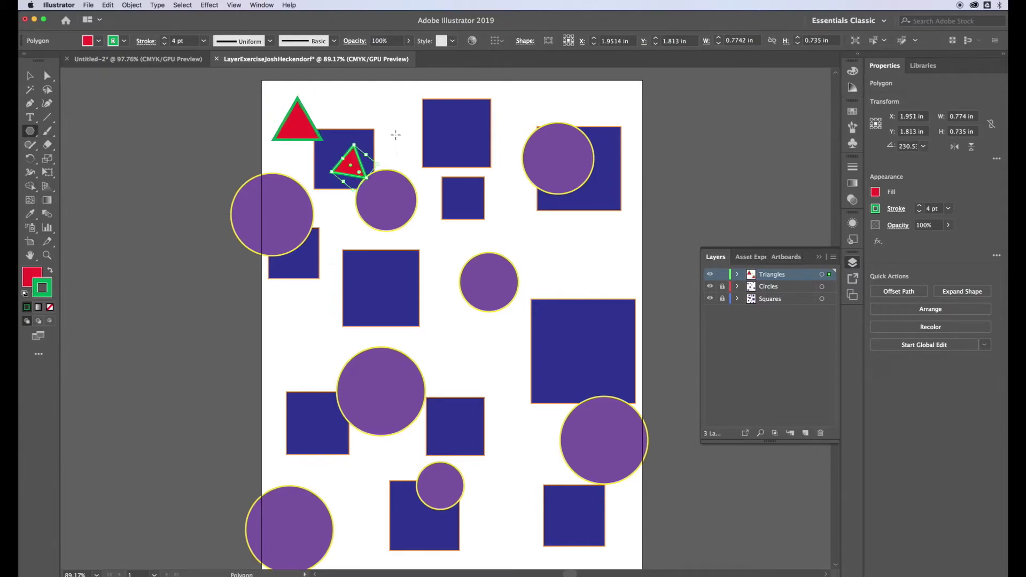
drag(396, 135, 415, 149)
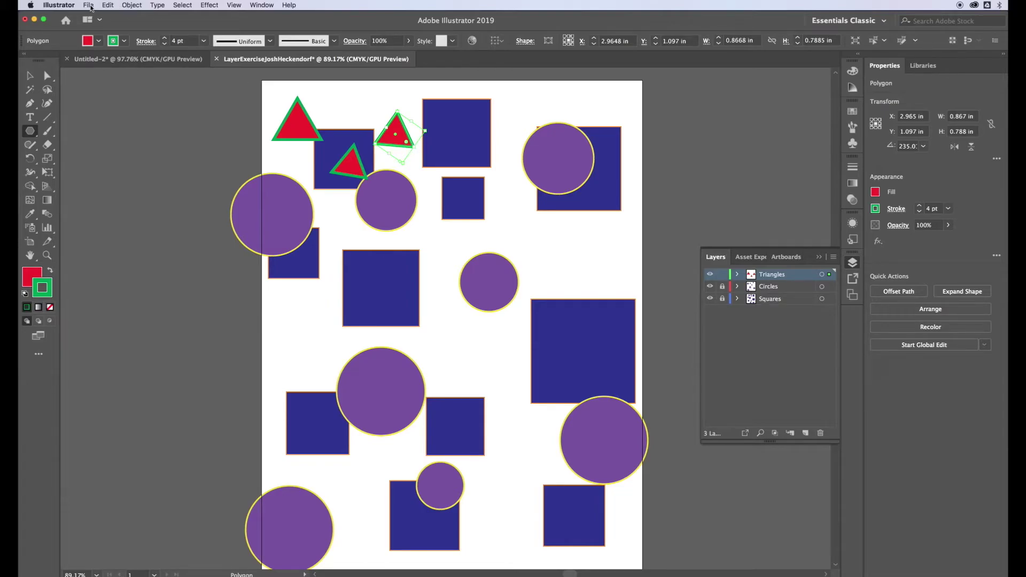
key(v)
Step: Copy a triangle and paste copies beside the small, left, right and big squares
click(109, 5)
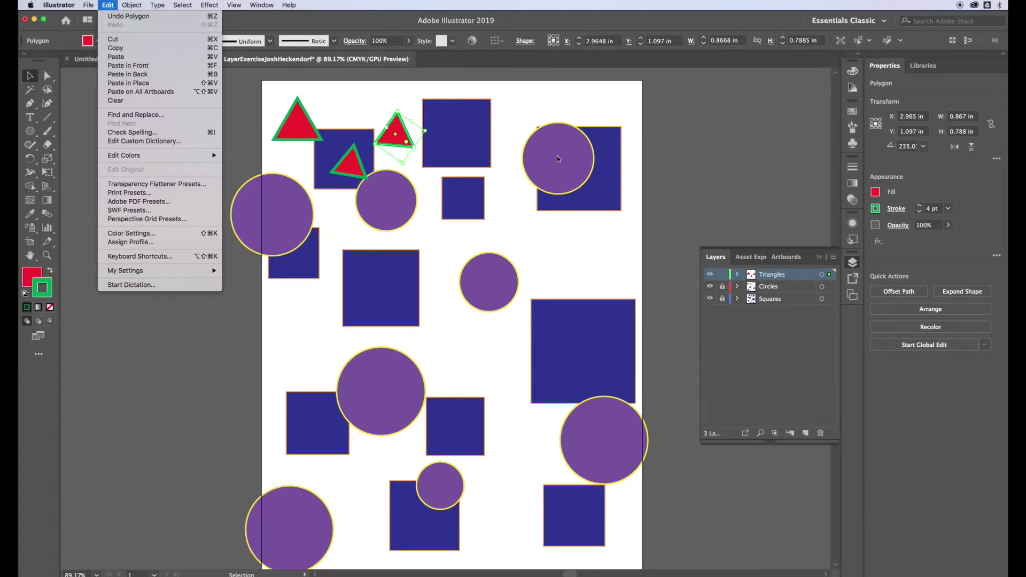
click(507, 166)
key(a)
key(super+v)
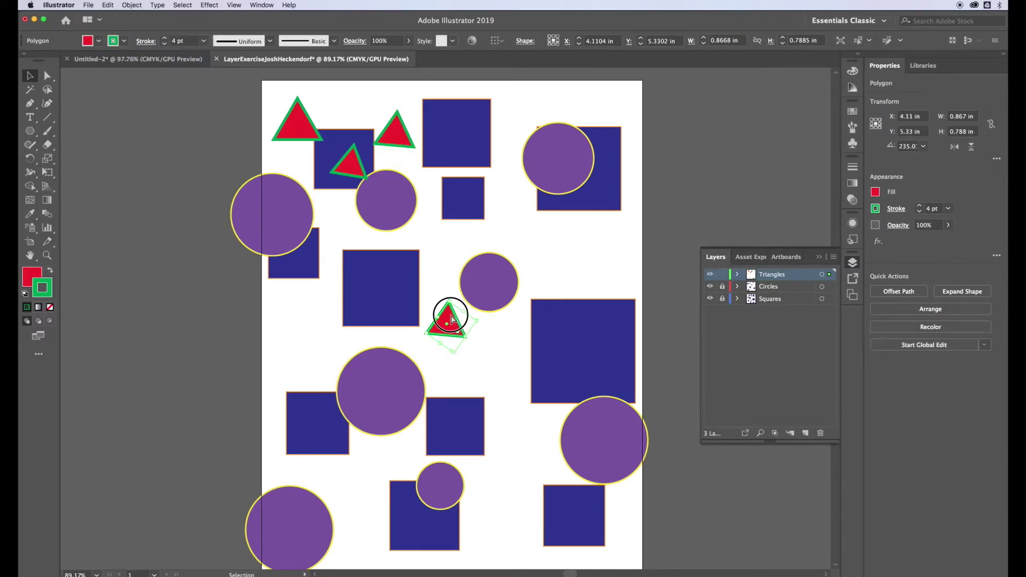
drag(447, 320, 502, 181)
key(super+v)
drag(447, 321, 328, 254)
drag(449, 317, 576, 248)
key(super+v)
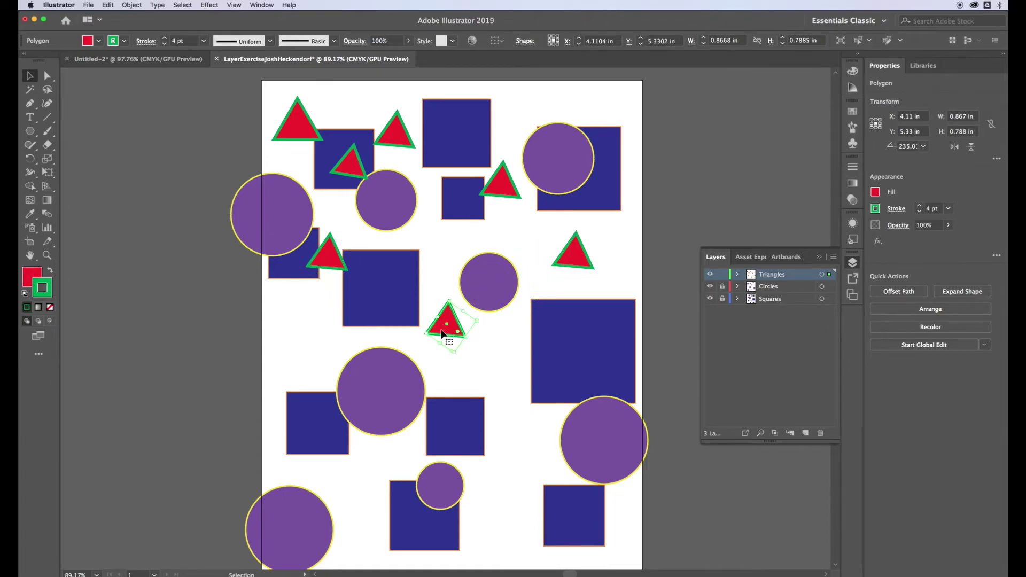
drag(441, 332, 592, 345)
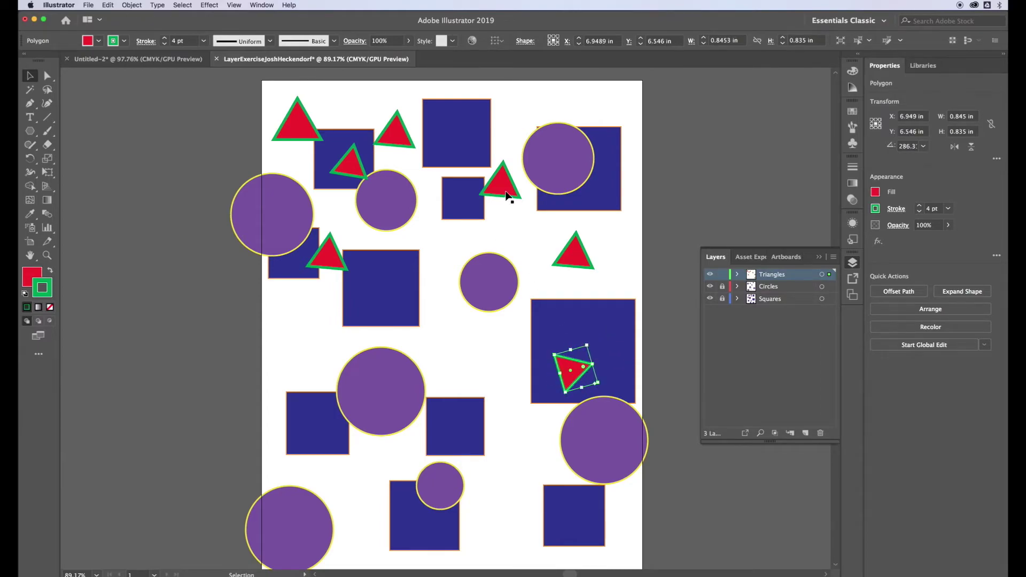
Step: Duplicate triangles into the lower empty areas at varied angles, then lock the Triangles layer
click(507, 195)
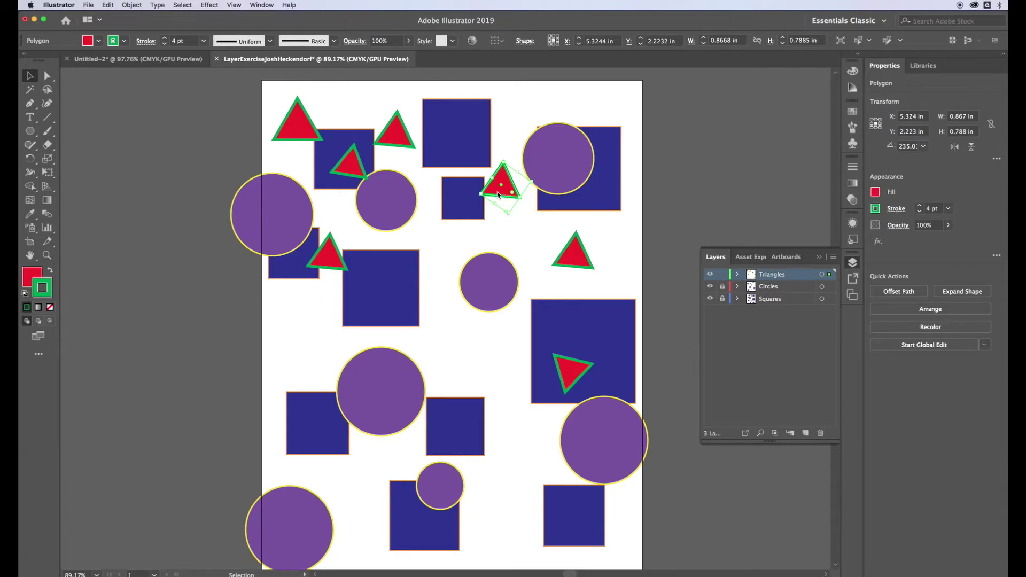
drag(498, 195, 373, 495)
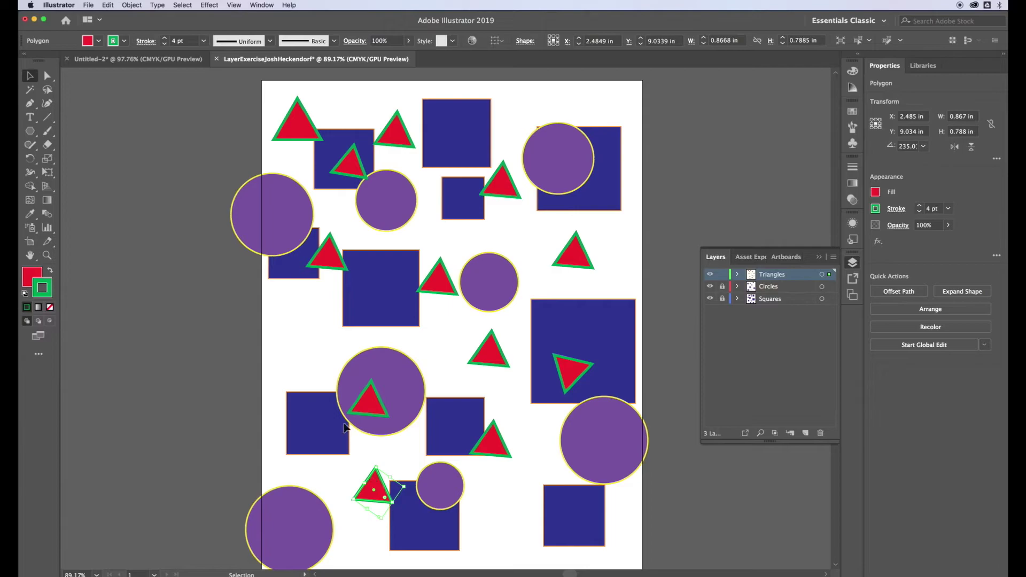
drag(324, 400, 509, 513)
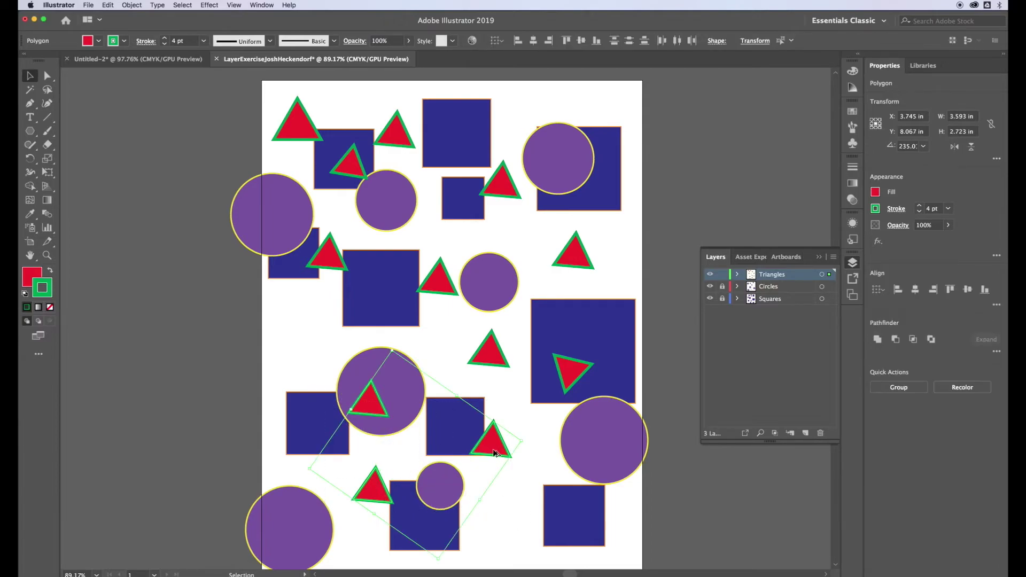
drag(493, 456, 434, 367)
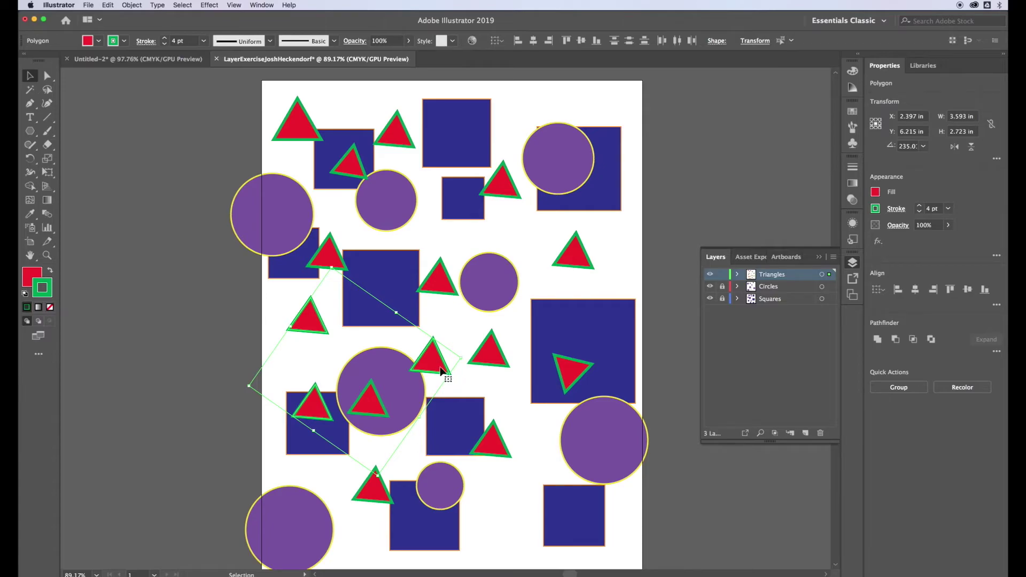
click(496, 367)
drag(497, 355, 532, 495)
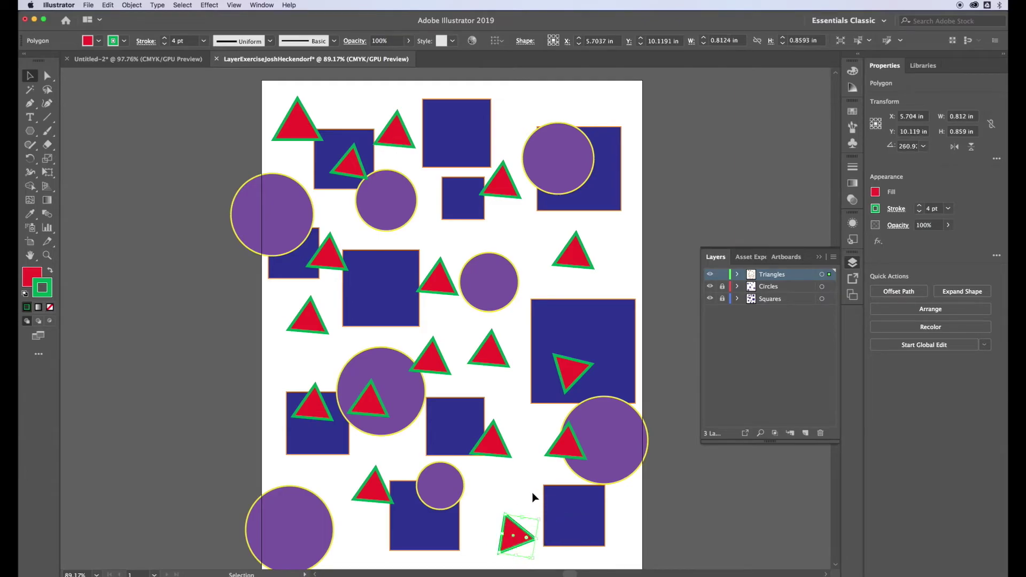
click(531, 493)
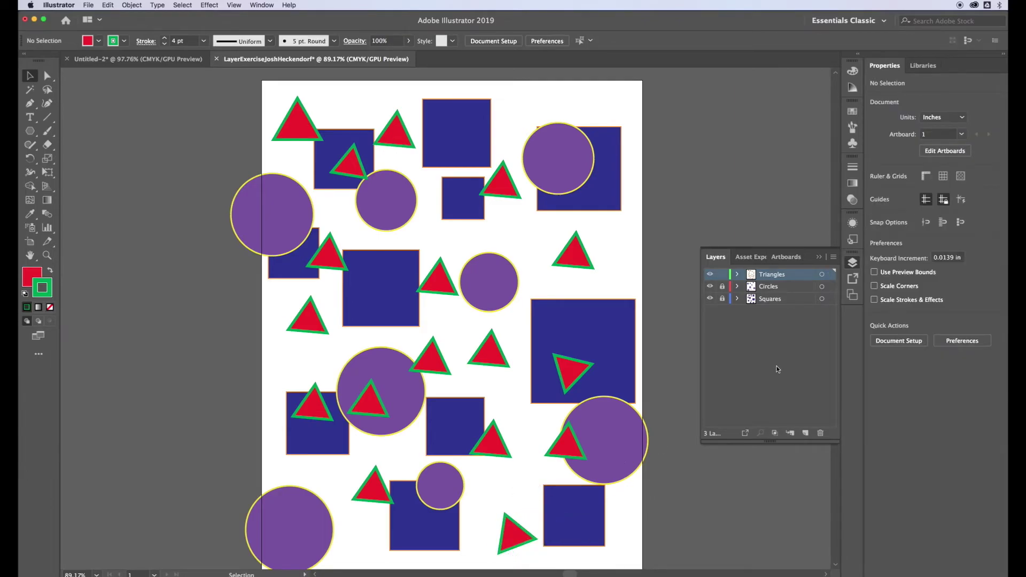
click(722, 275)
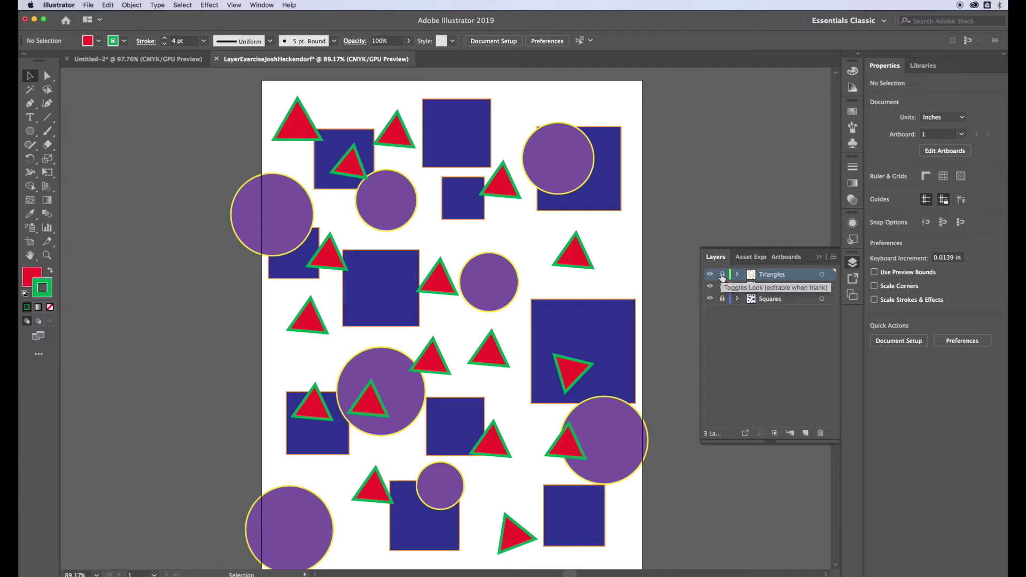
Step: Create a new top layer and rename it 'Star'
click(806, 434)
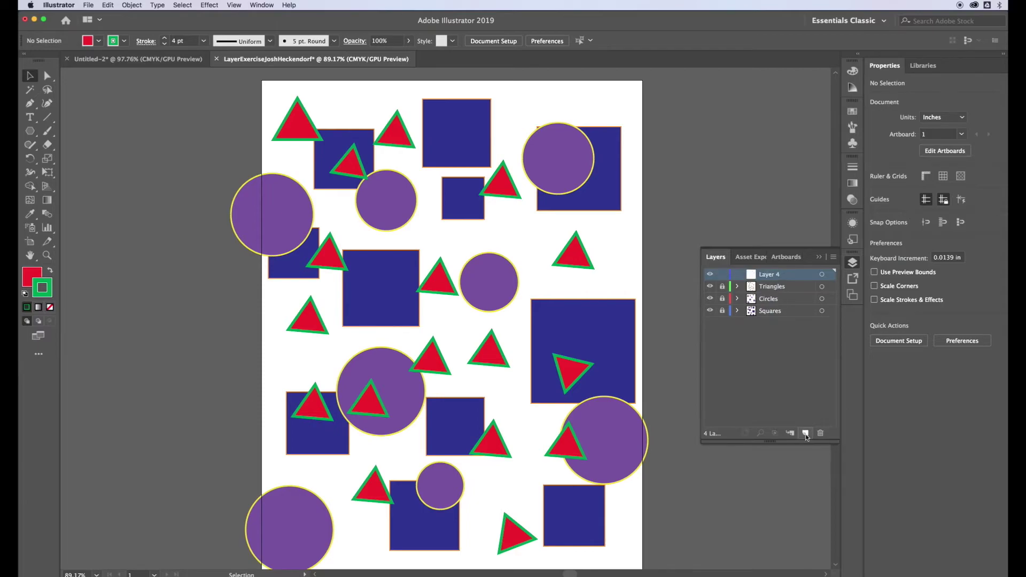
double_click(777, 277)
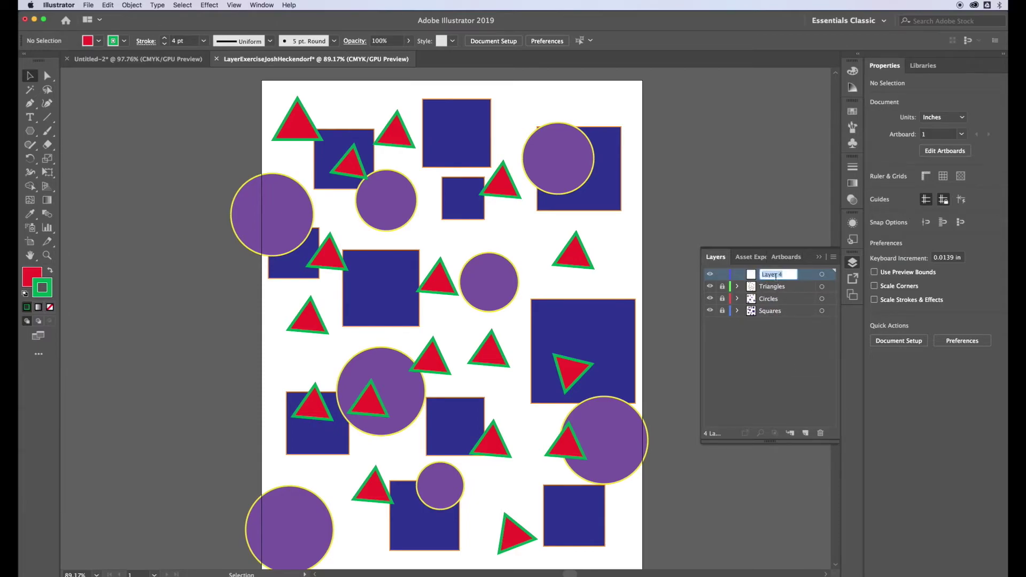
text(s)
text(Star)
key(Return)
Step: Pick the Star tool and discard a trial star drawn near the page centre
drag(30, 131, 75, 187)
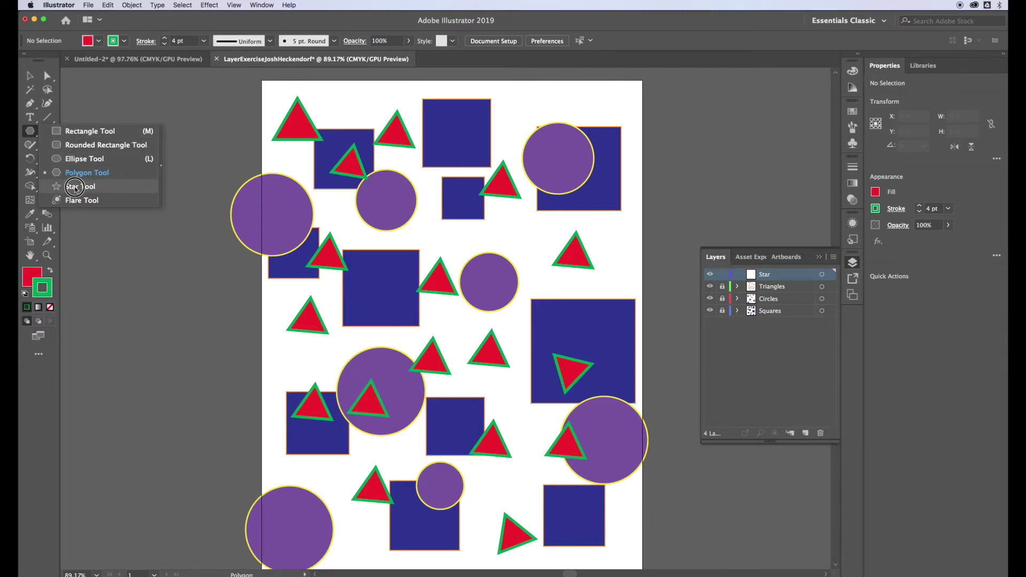
drag(75, 188, 74, 189)
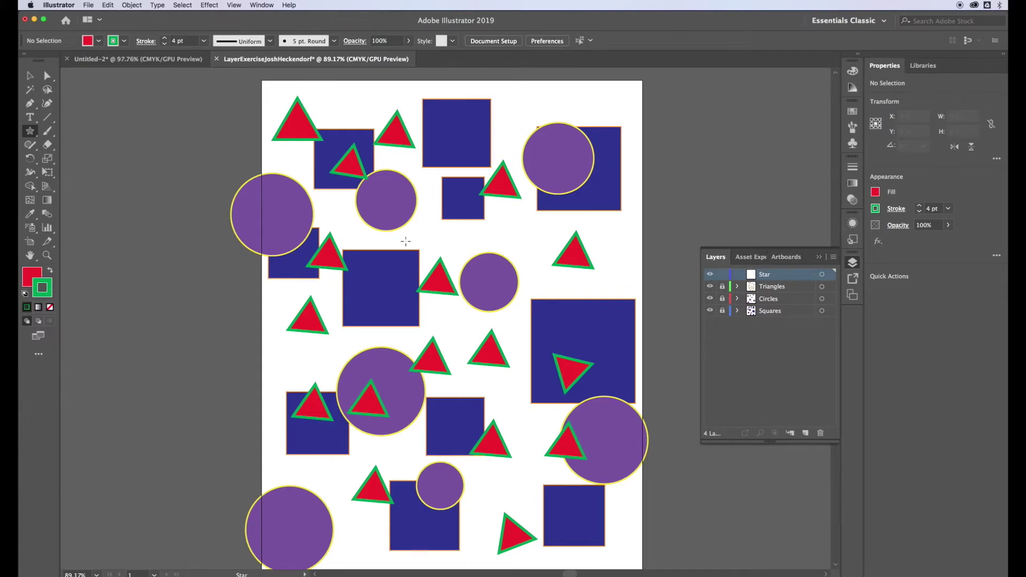
mouse_move(458, 235)
mouse_down()
mouse_move(481, 262)
mouse_move(449, 198)
mouse_up()
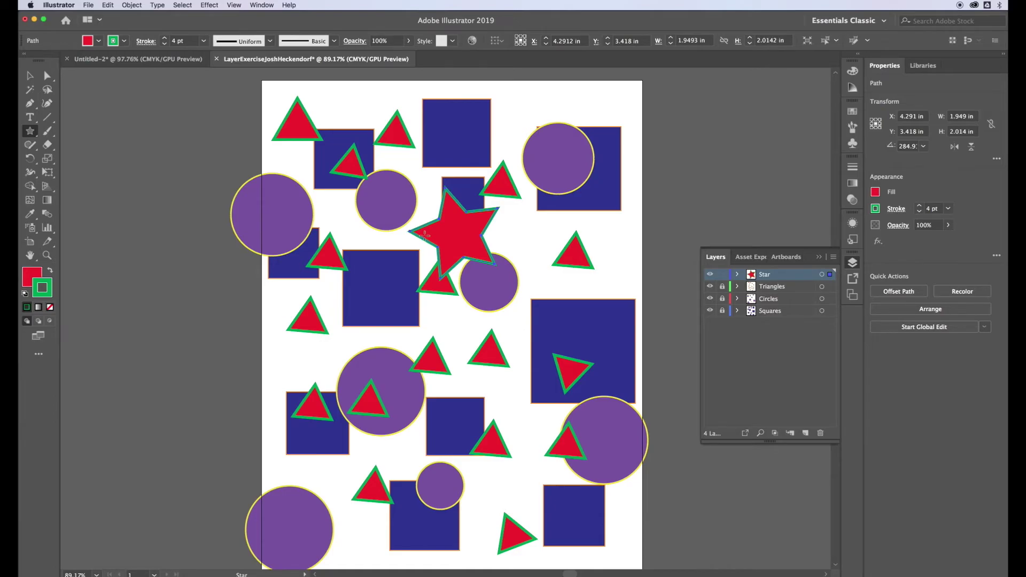
key(super)
key(Delete)
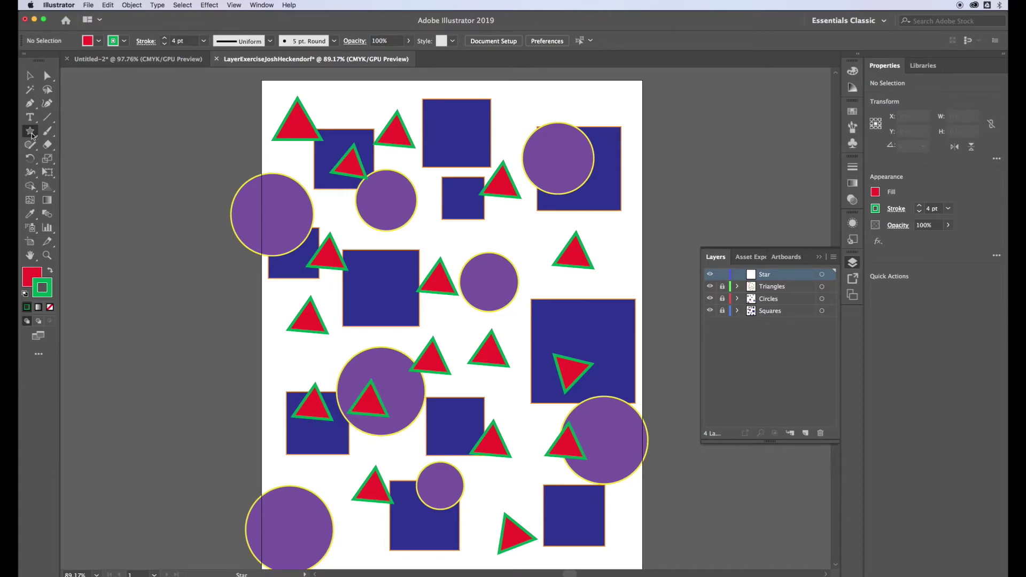
Step: Create an 8-point star through the Star dialog and move it left
click(444, 242)
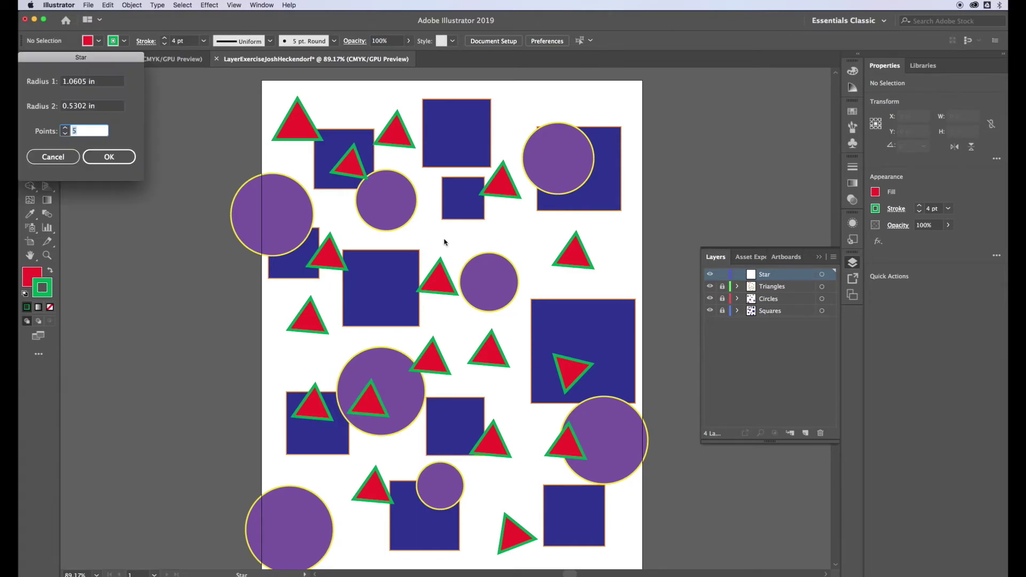
click(64, 128)
click(64, 129)
click(64, 129)
click(124, 152)
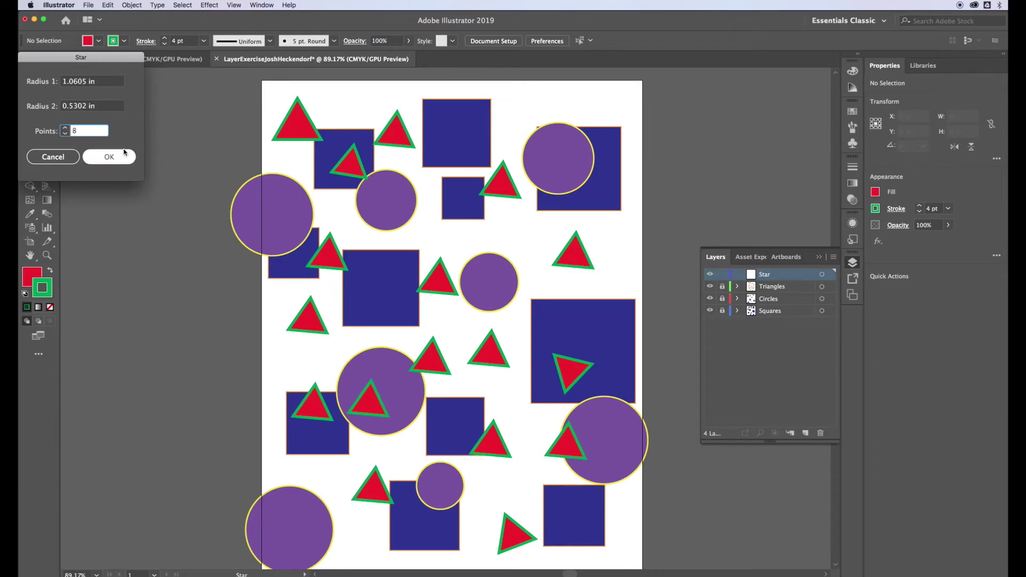
click(114, 159)
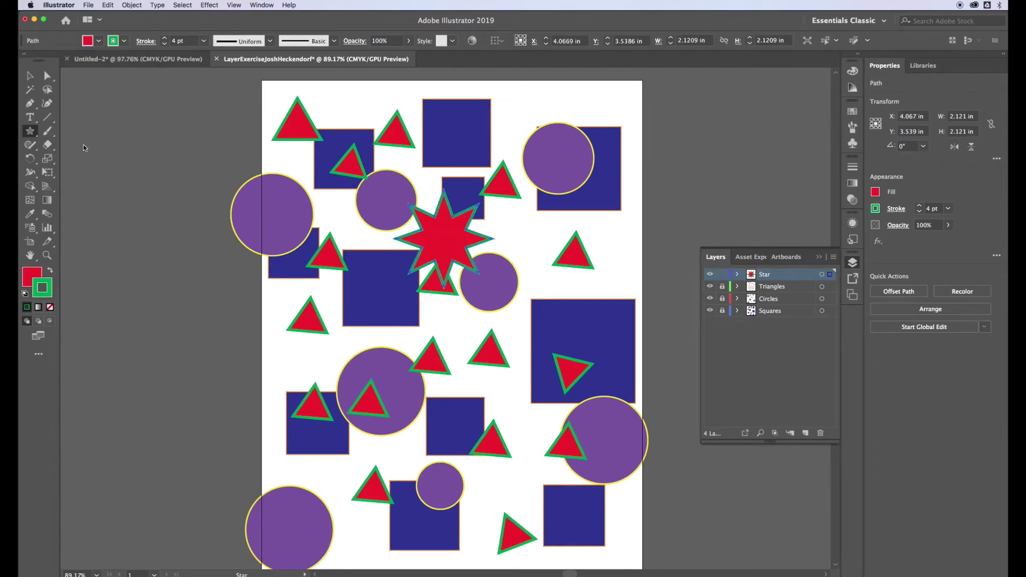
click(30, 75)
drag(436, 241, 383, 241)
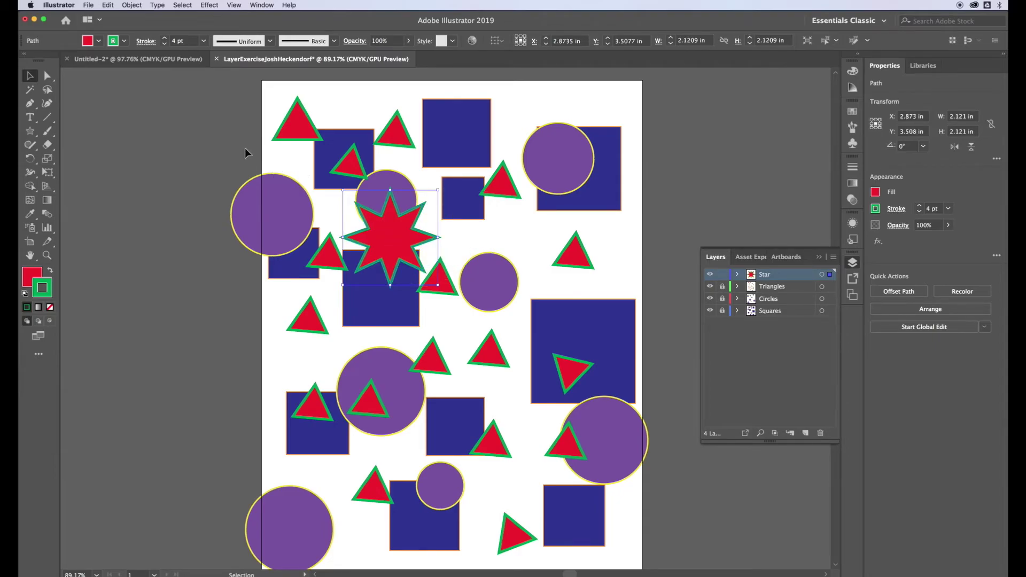
Step: Fill the star green with a red 0.5 pt outline and drag it to a new spot
click(99, 42)
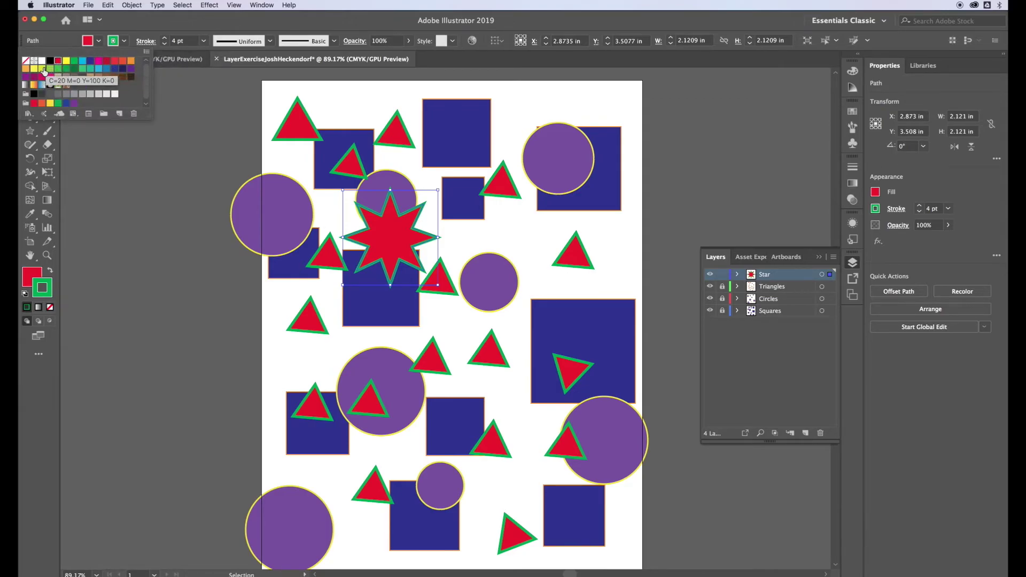
click(67, 69)
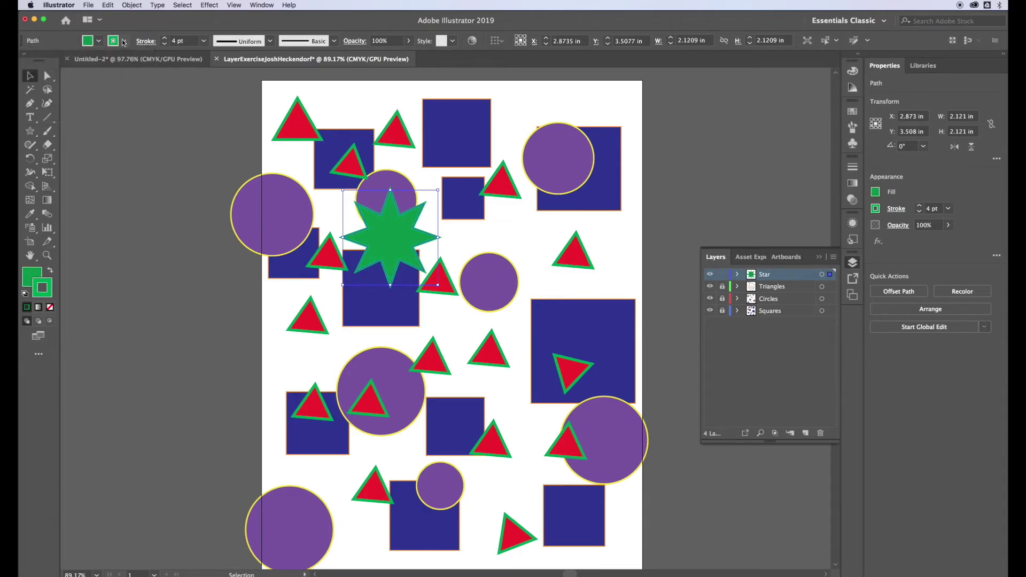
click(124, 41)
click(58, 61)
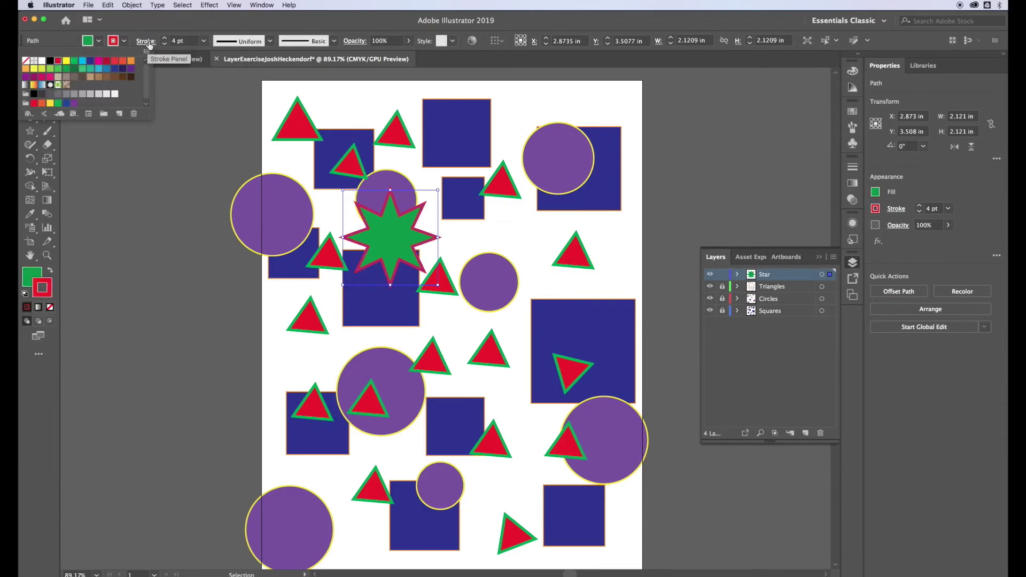
click(165, 44)
click(165, 44)
click(165, 45)
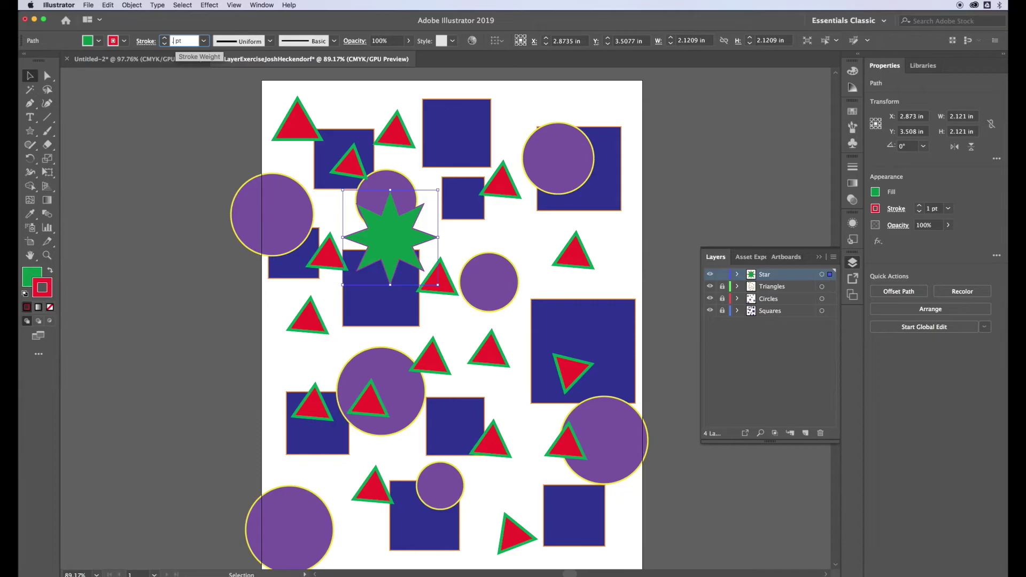
click(136, 100)
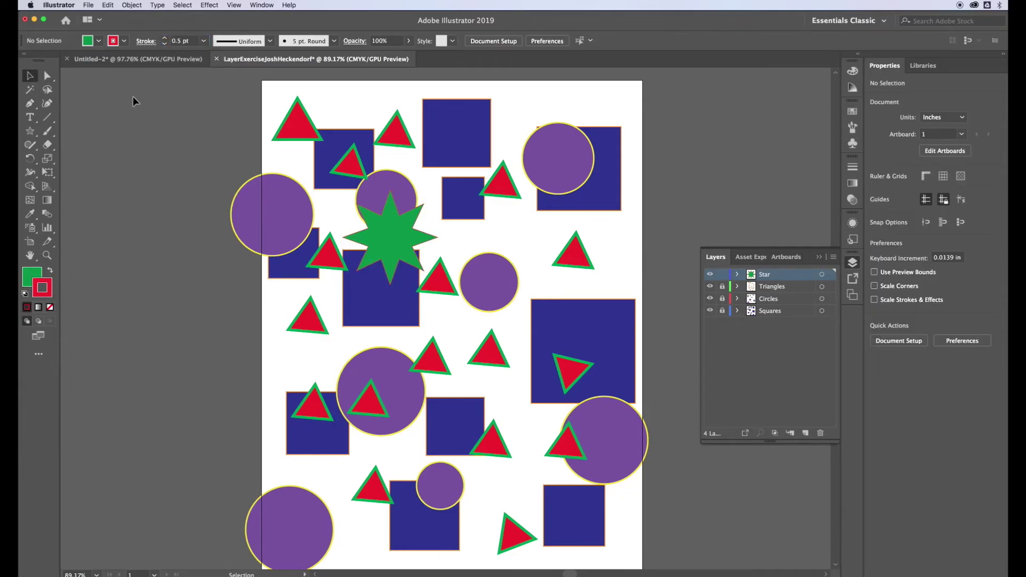
drag(392, 239, 483, 430)
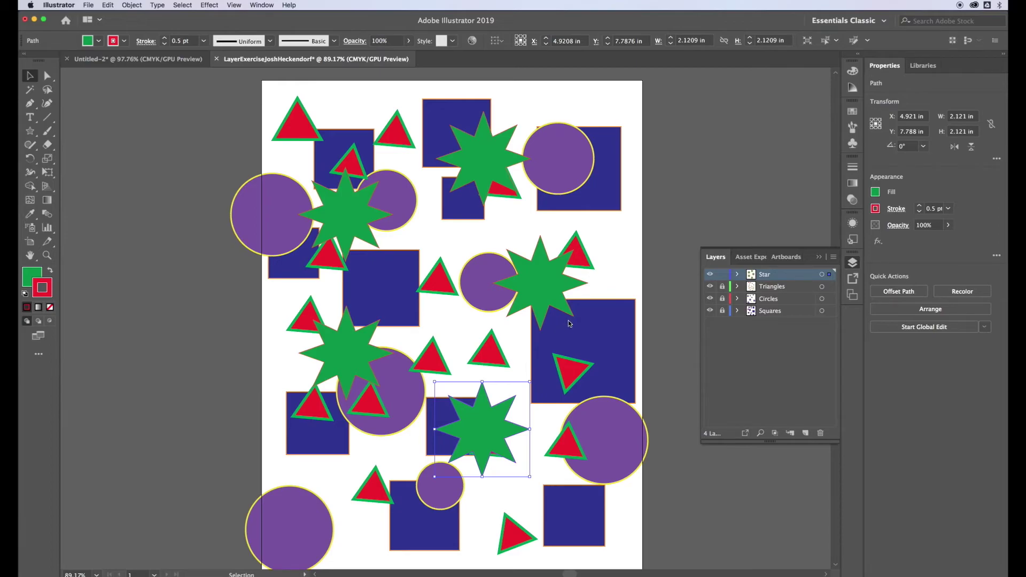
Step: Briefly check the Stickies notes, then return to the Illustrator document
key(super+Tab)
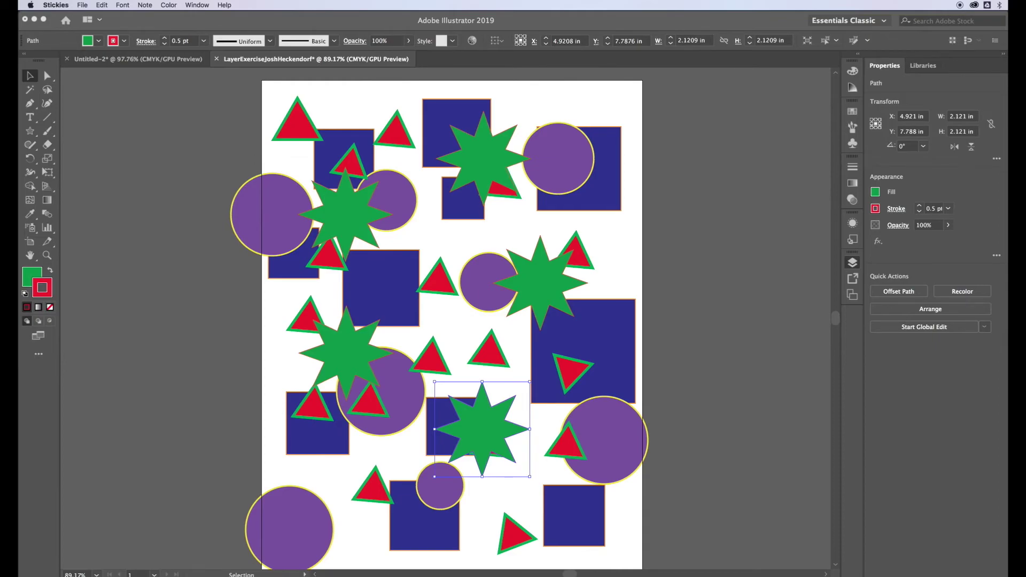
click(757, 378)
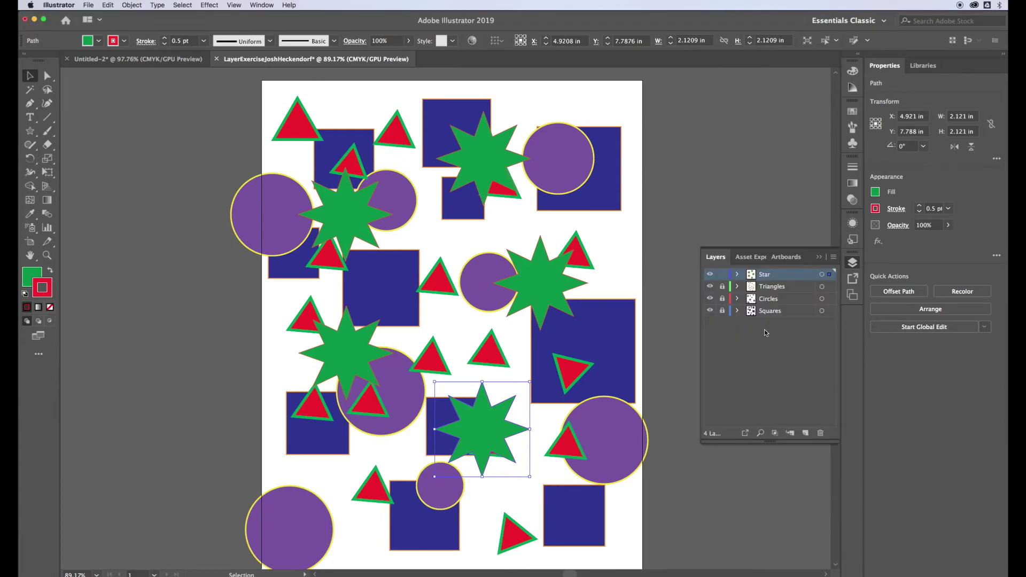
Step: Deselect, add Layer 5 renamed 'Pen Tool' at the top, and pick the Pen tool
click(710, 210)
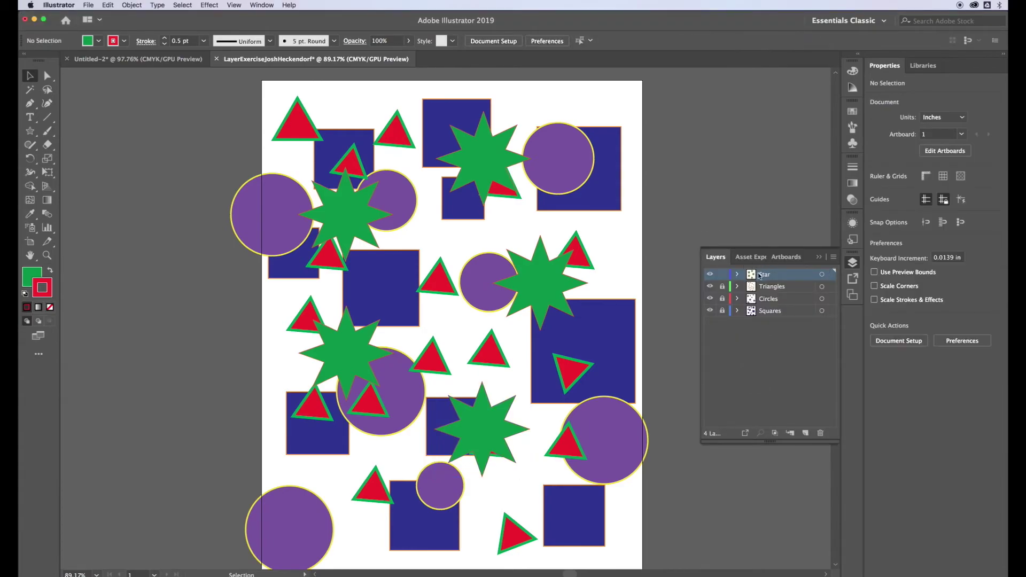
click(806, 433)
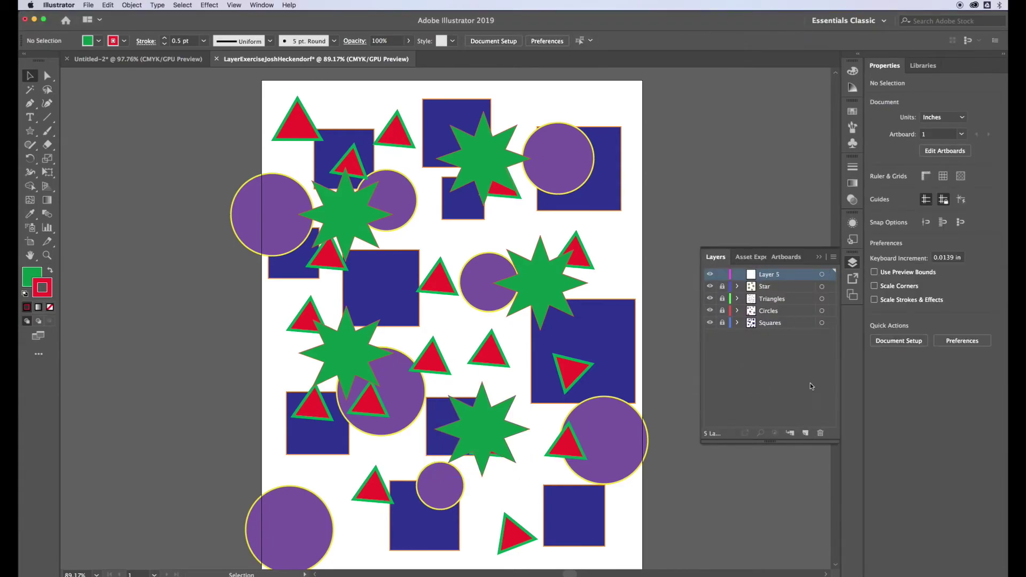
click(770, 275)
double_click(770, 275)
text(Pen Tool)
key(Return)
click(32, 107)
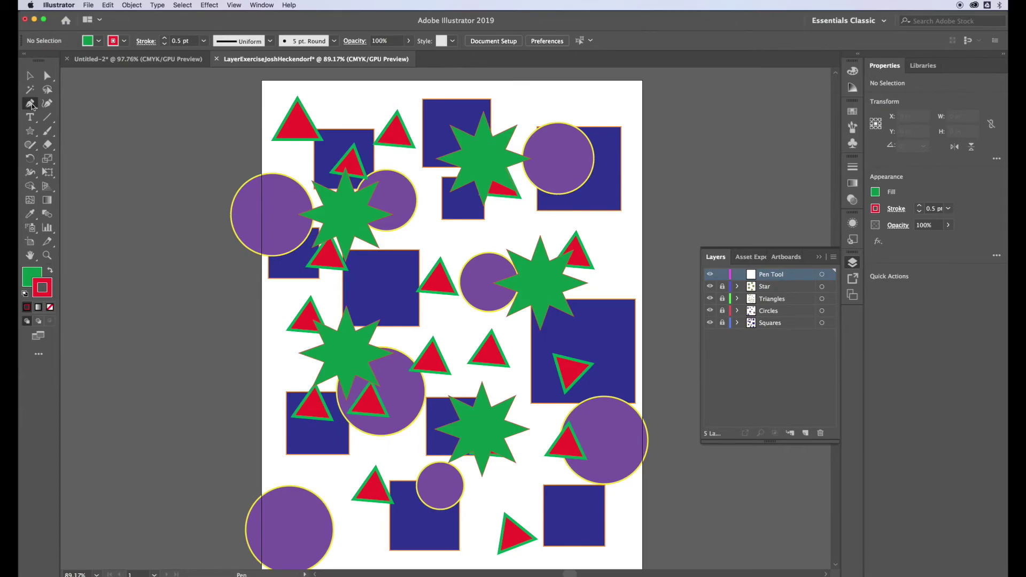
Step: Set a magenta fill and a yellow 0.75 pt outline
click(99, 40)
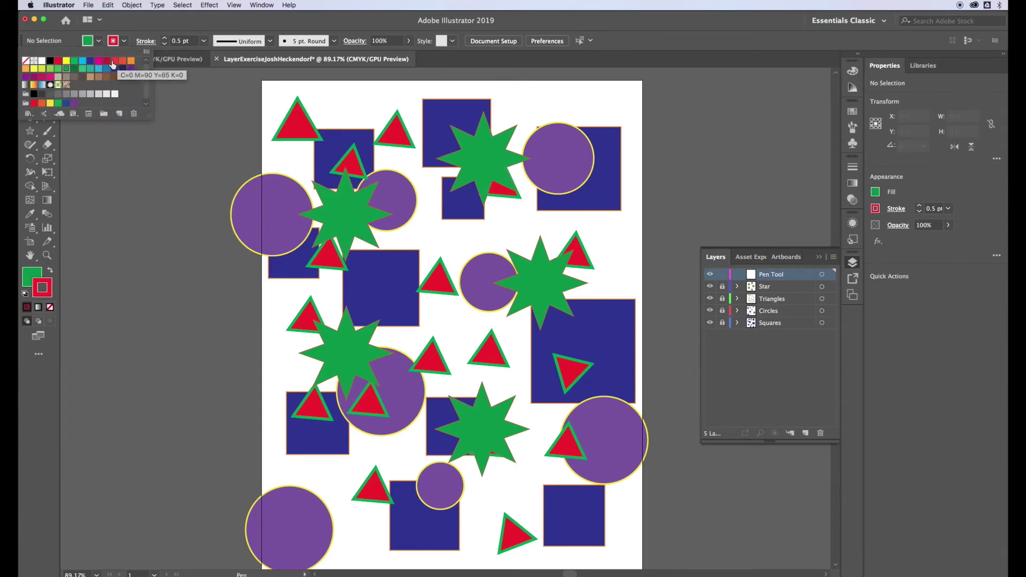
click(98, 60)
click(124, 41)
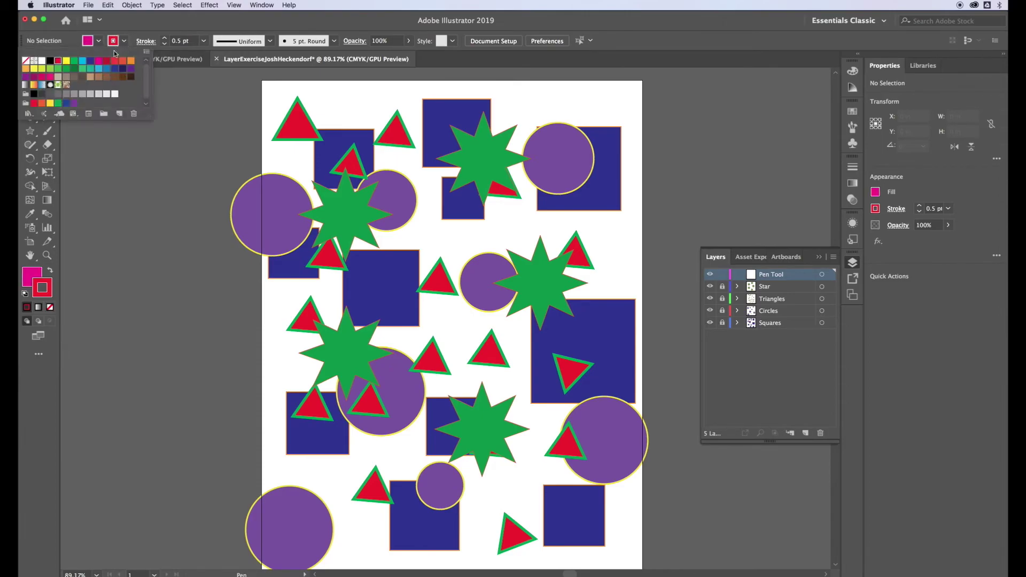
click(34, 68)
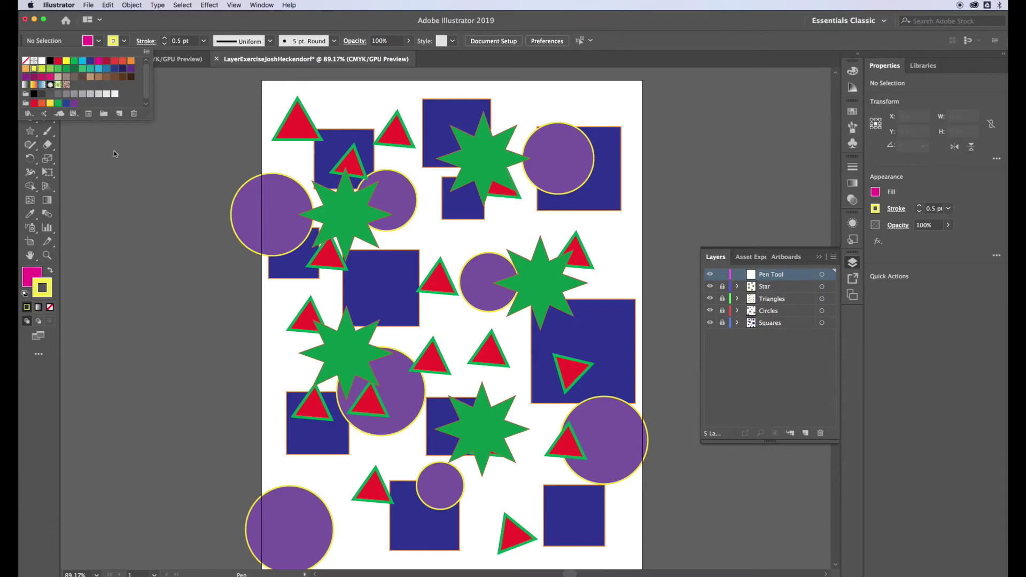
click(164, 38)
click(165, 38)
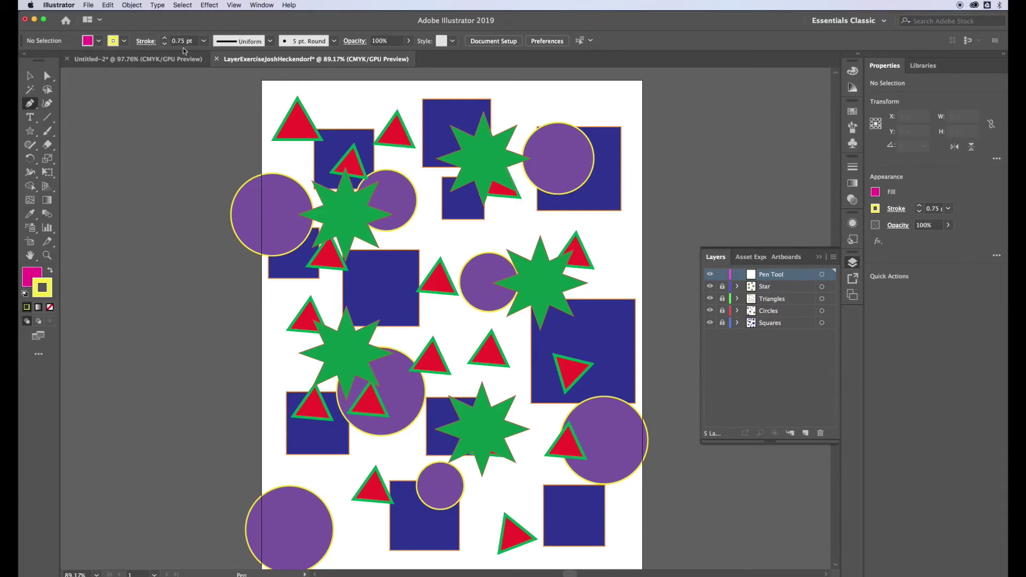
Step: Draw a closed jagged pen shape with notched corners, a curved bulge and a spike
click(423, 248)
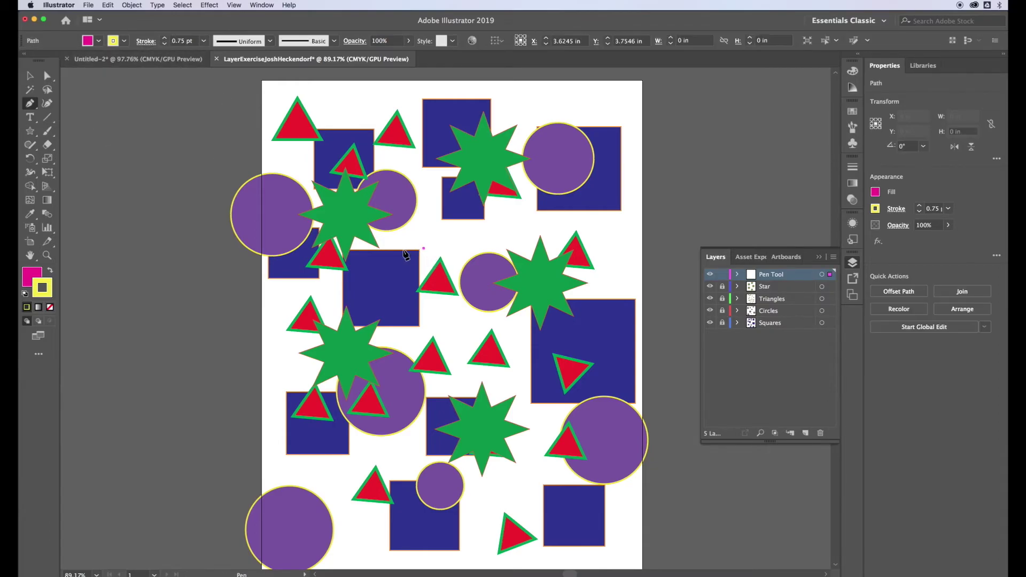
click(385, 256)
click(373, 285)
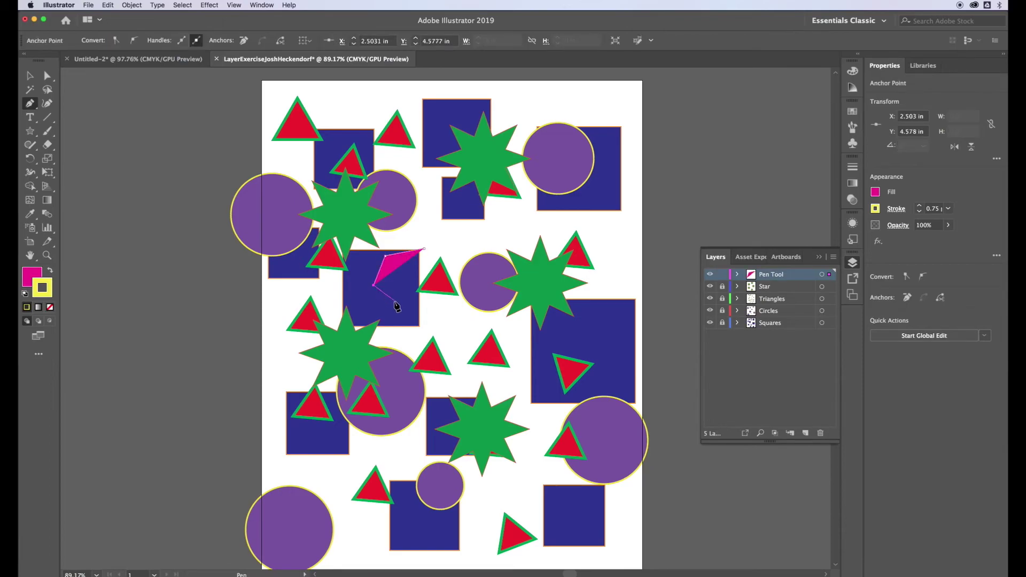
click(394, 300)
click(396, 275)
click(407, 287)
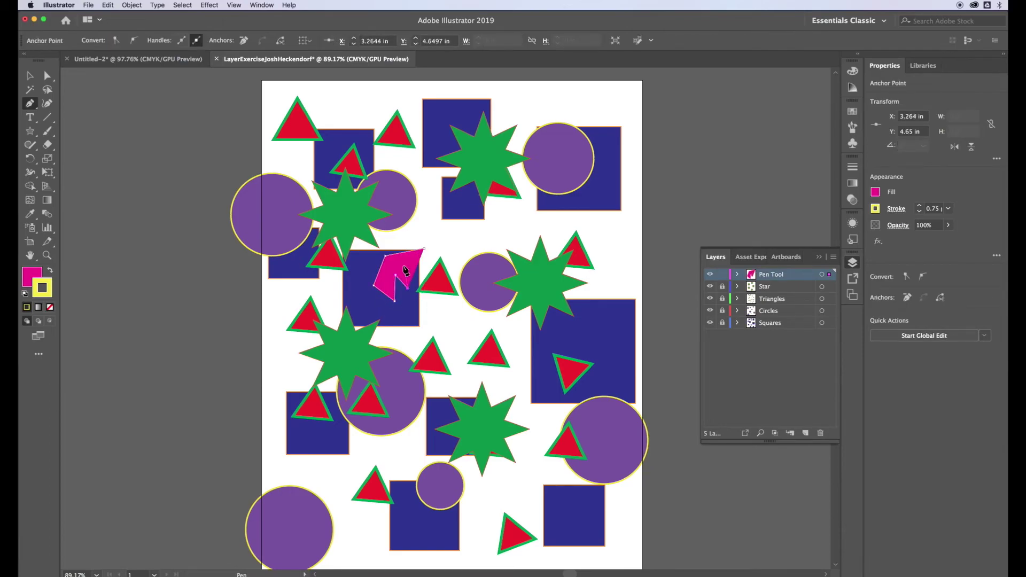
click(422, 274)
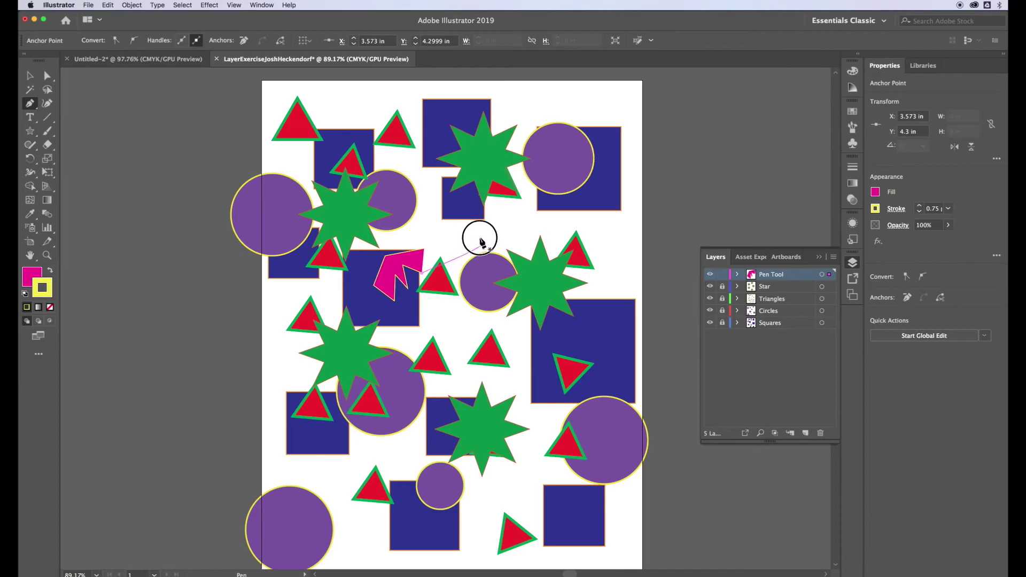
drag(472, 233, 461, 221)
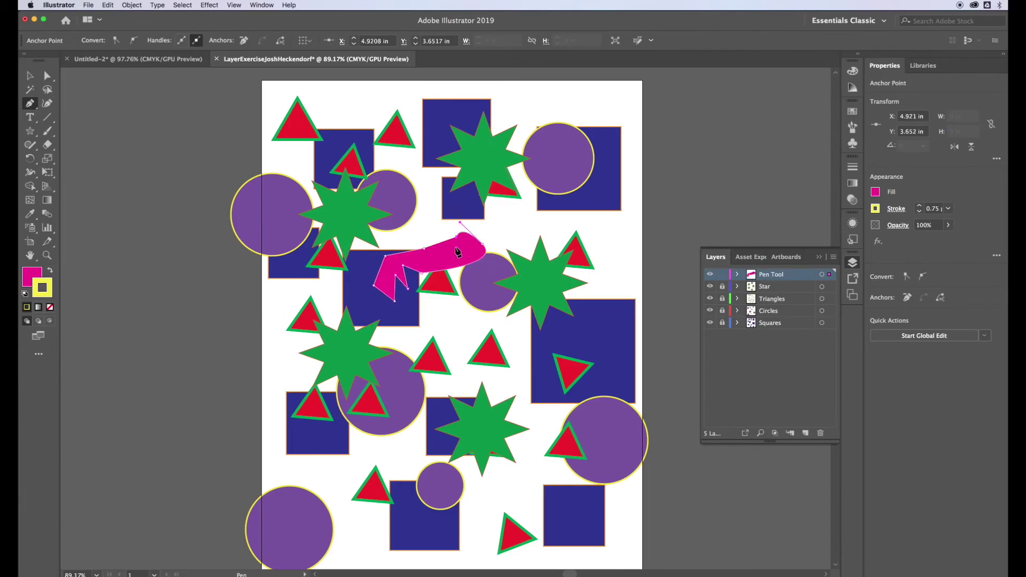
click(450, 257)
click(427, 222)
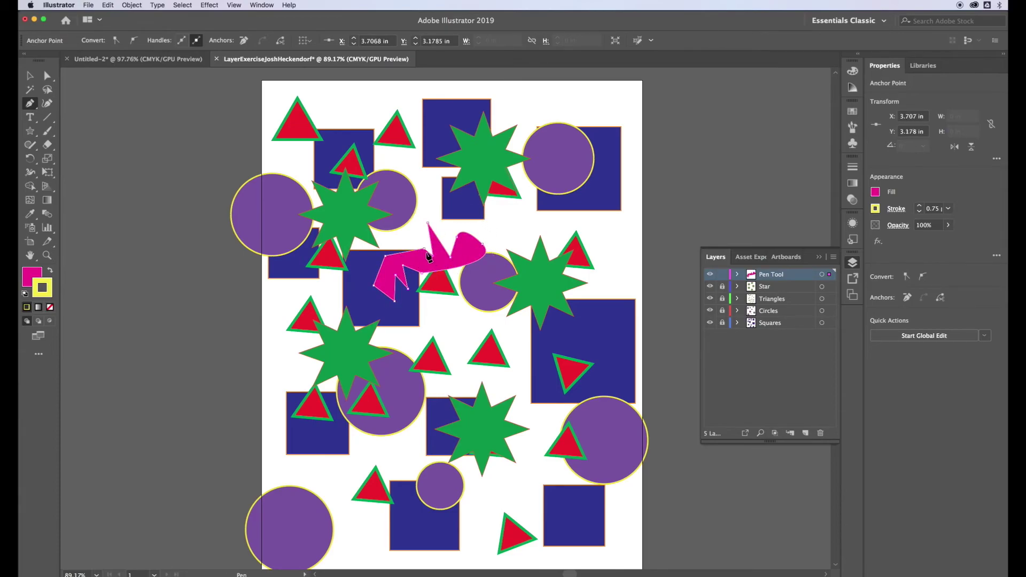
click(424, 249)
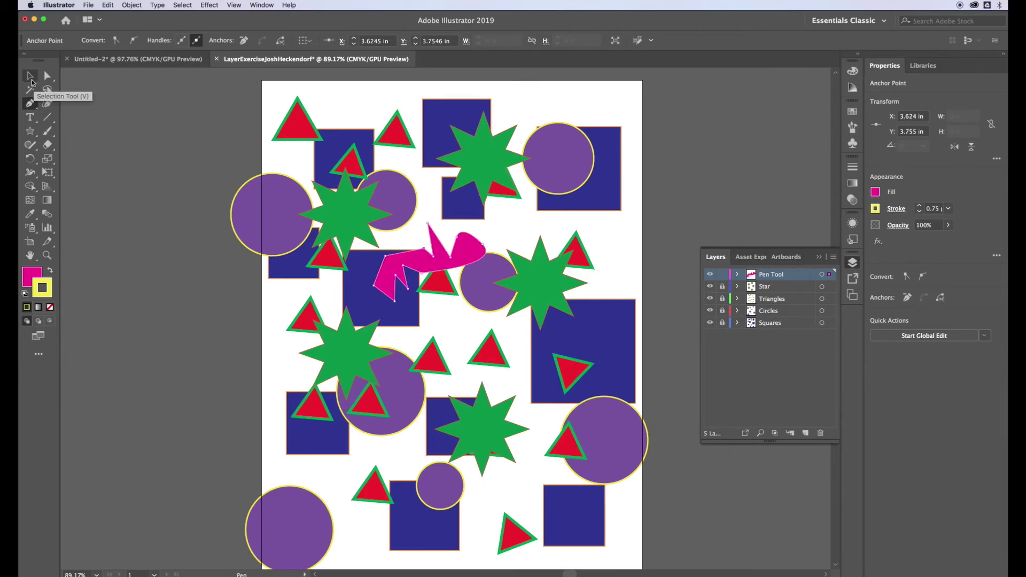
Step: Move the magenta shape over the top-left square and circle
click(31, 81)
drag(408, 255, 341, 155)
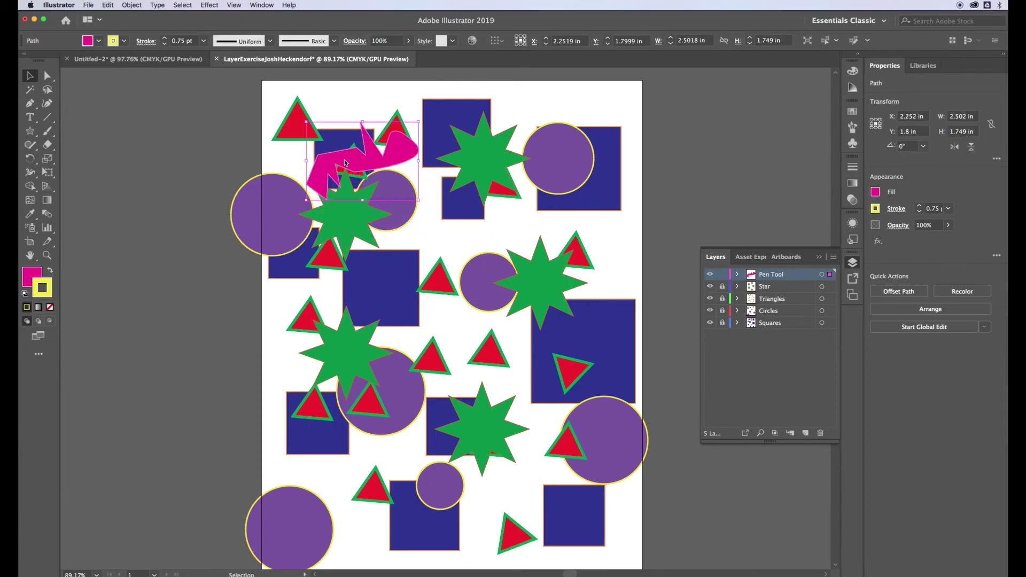
click(30, 103)
Step: Draw a closed curved magenta Pen shape over the left green star
drag(357, 320, 381, 305)
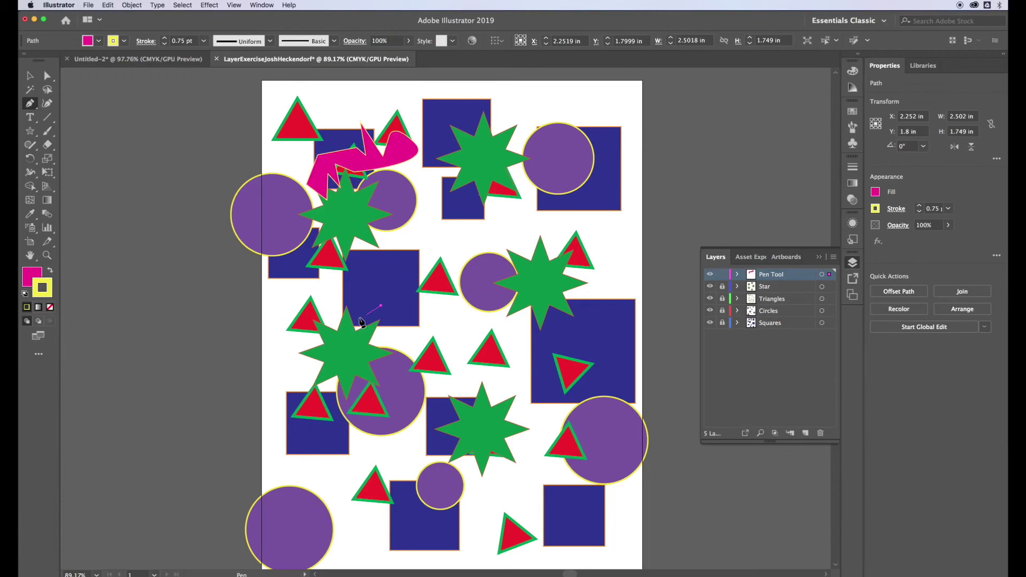
click(359, 363)
click(392, 364)
click(394, 344)
click(401, 326)
click(411, 319)
click(410, 308)
click(401, 303)
click(357, 319)
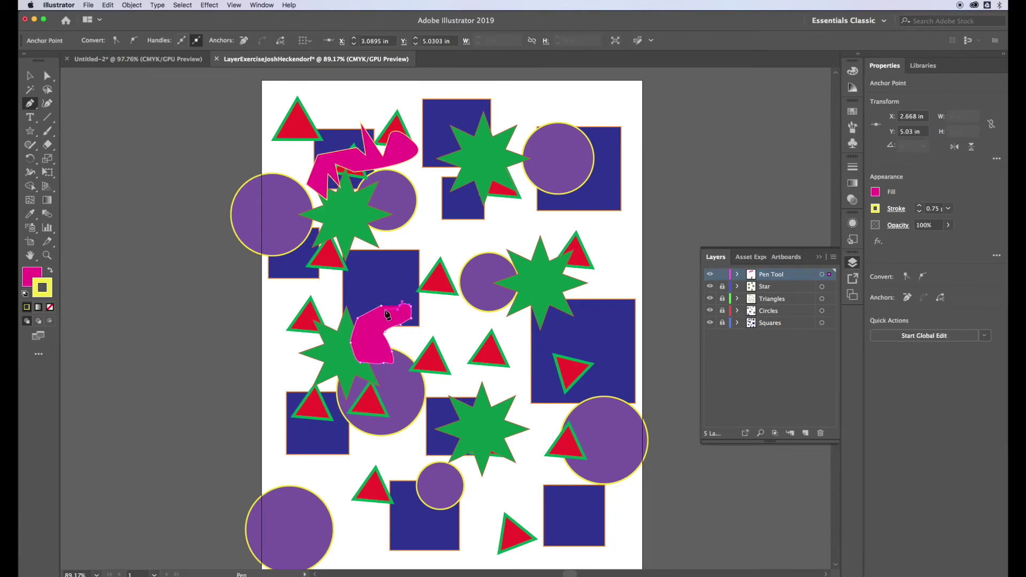
Step: Draw another closed magenta Pen shape over the right green star
click(483, 319)
drag(558, 274, 575, 287)
click(584, 299)
click(572, 315)
click(551, 330)
click(540, 360)
click(524, 333)
click(502, 344)
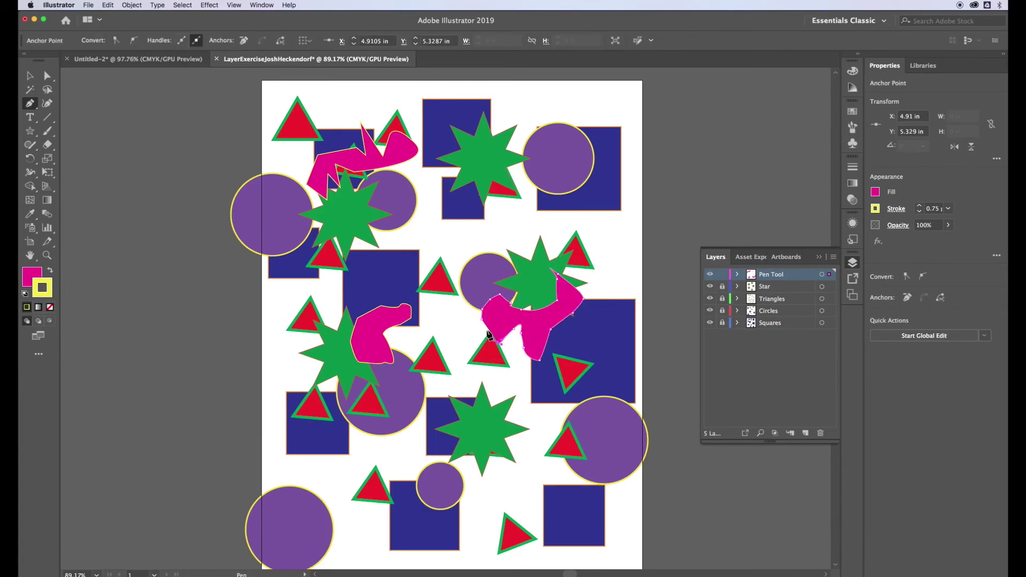
click(482, 319)
Step: Duplicate the three magenta shapes and place copies near the top and on the lower star
click(32, 77)
click(535, 339)
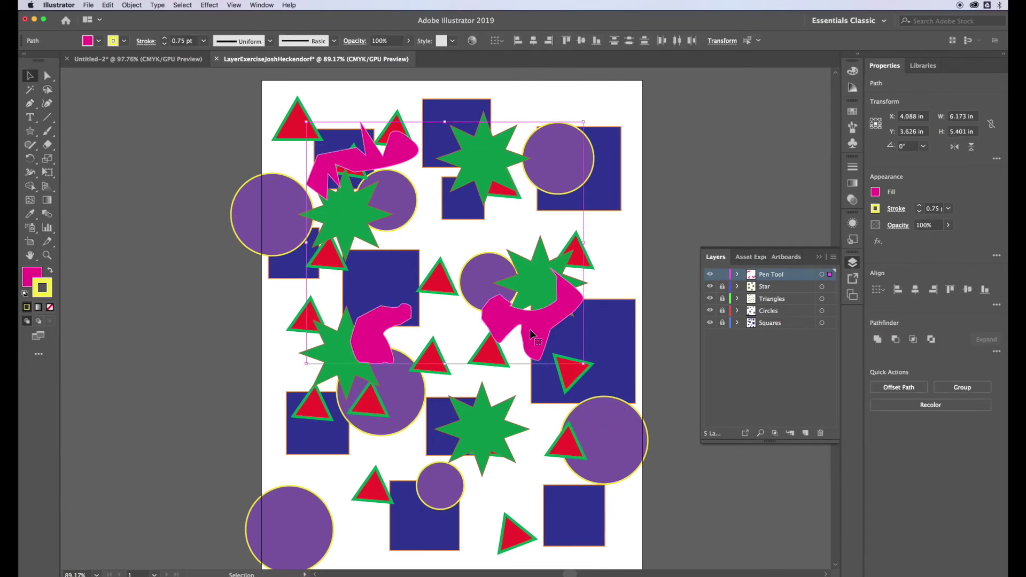
drag(532, 334, 537, 477)
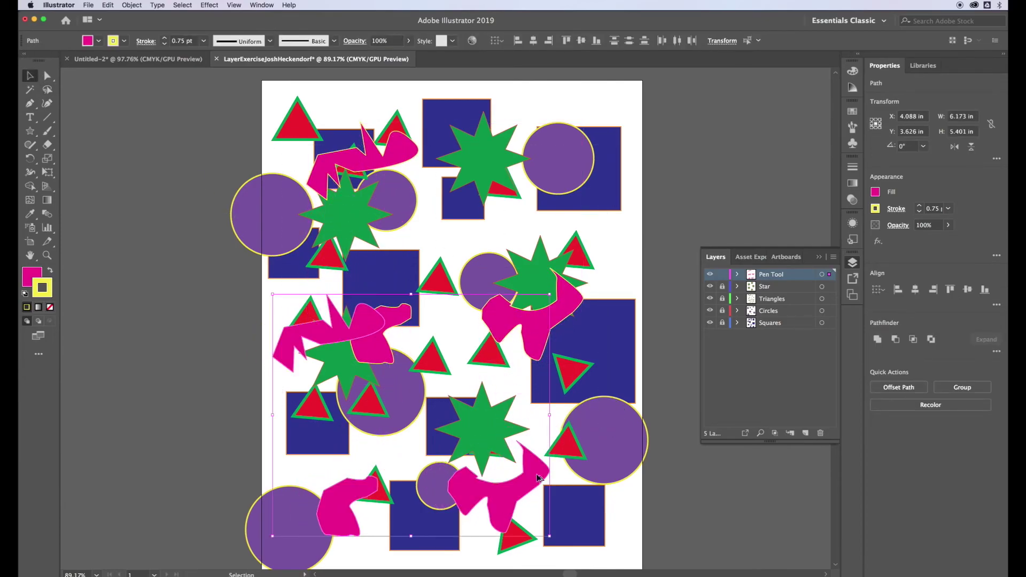
drag(411, 532, 426, 116)
drag(275, 207, 395, 213)
drag(473, 121, 468, 162)
click(605, 243)
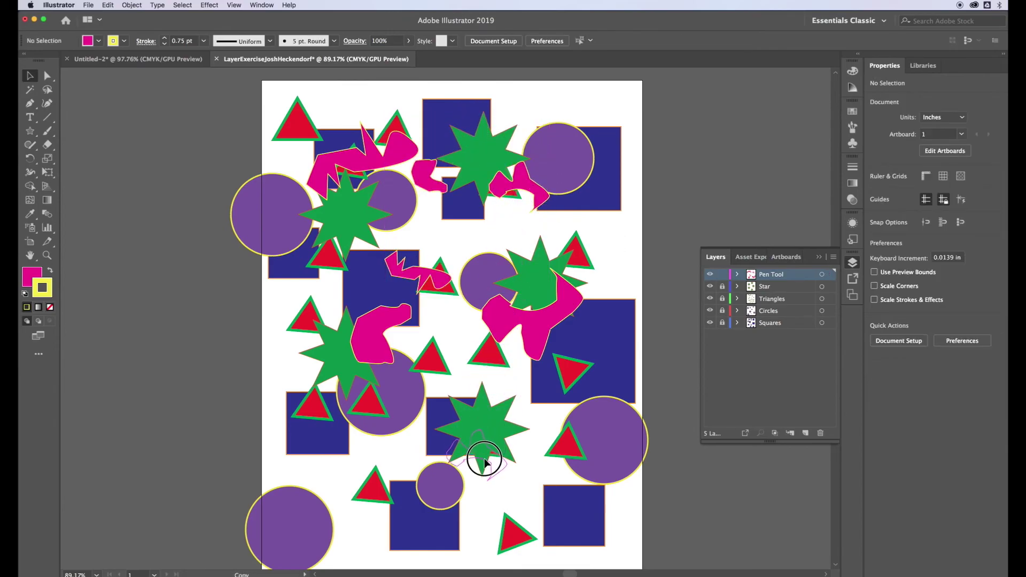
drag(484, 461, 485, 461)
click(512, 416)
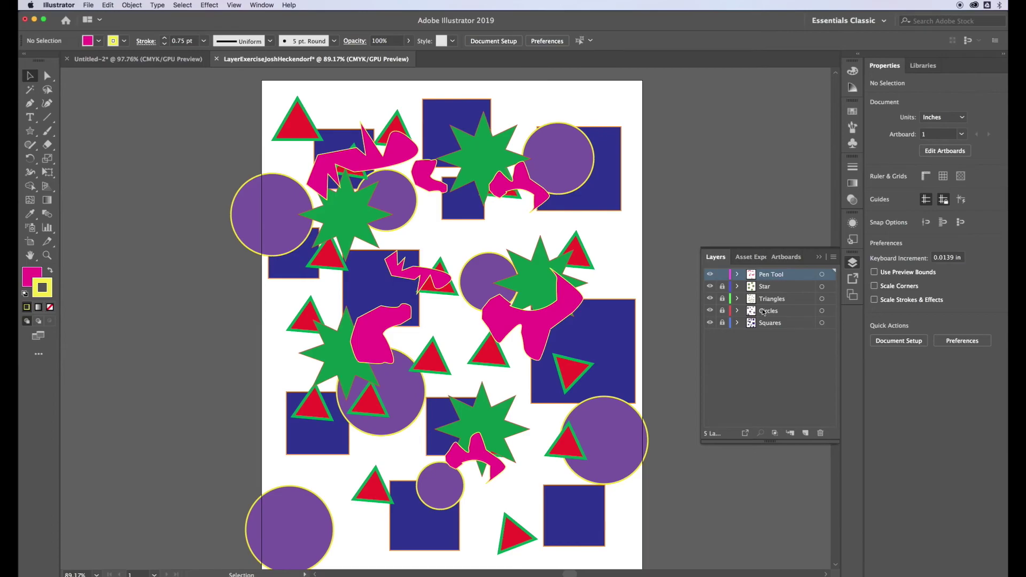
Step: Lock the Pen Tool layer and move the Stickies shape-list note to the lower right
click(723, 275)
key(super+Tab)
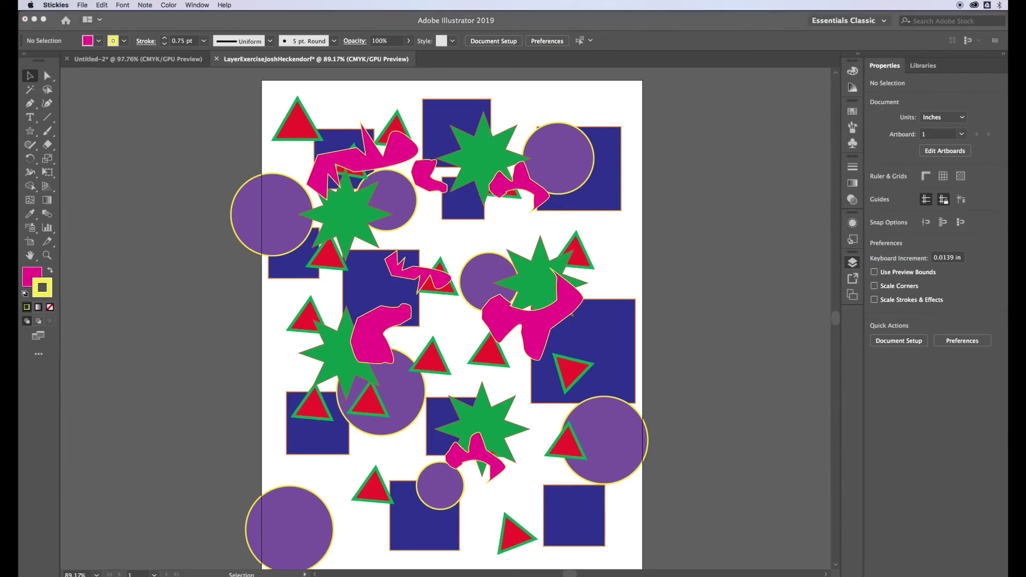
drag(882, 272, 704, 429)
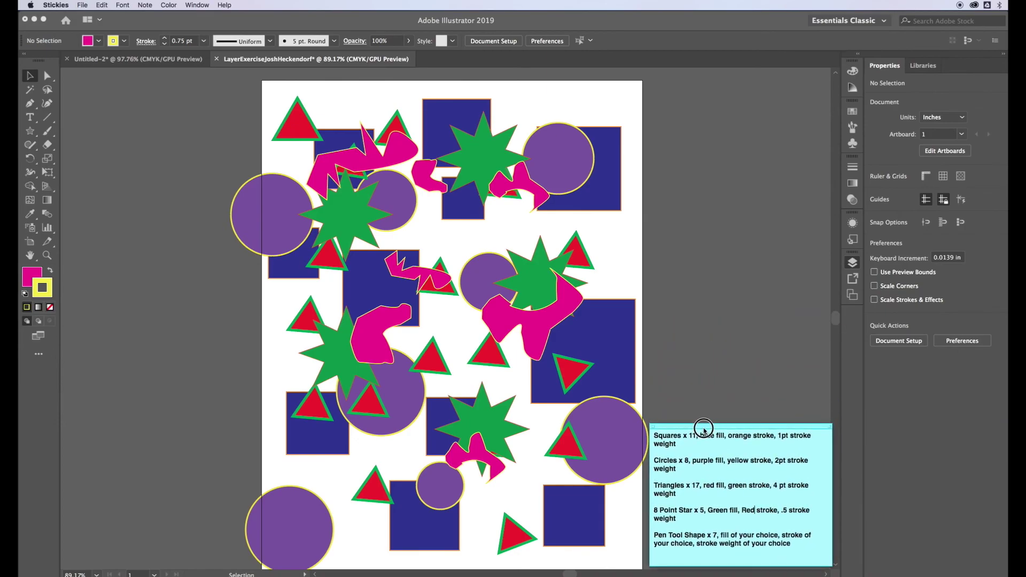
click(854, 265)
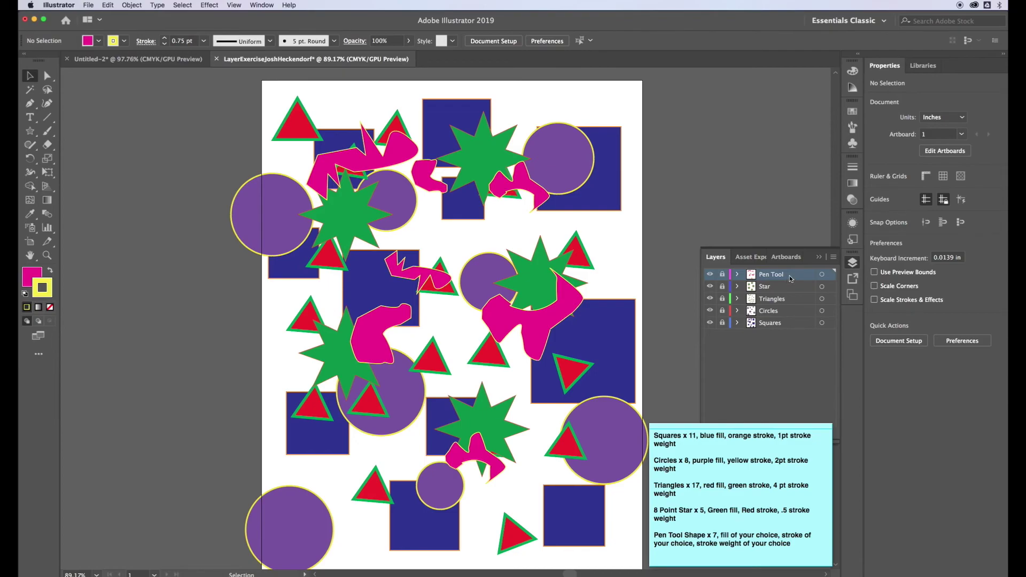
Step: In the Layers panel, move Circles to the top and Pen Tool to the bottom
drag(790, 278, 793, 293)
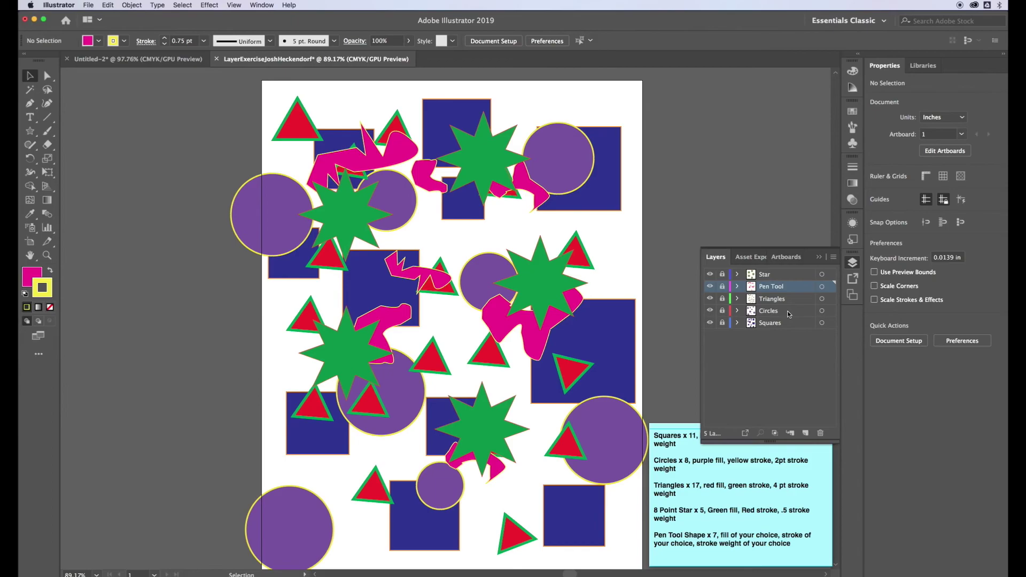
click(789, 313)
drag(788, 313, 791, 274)
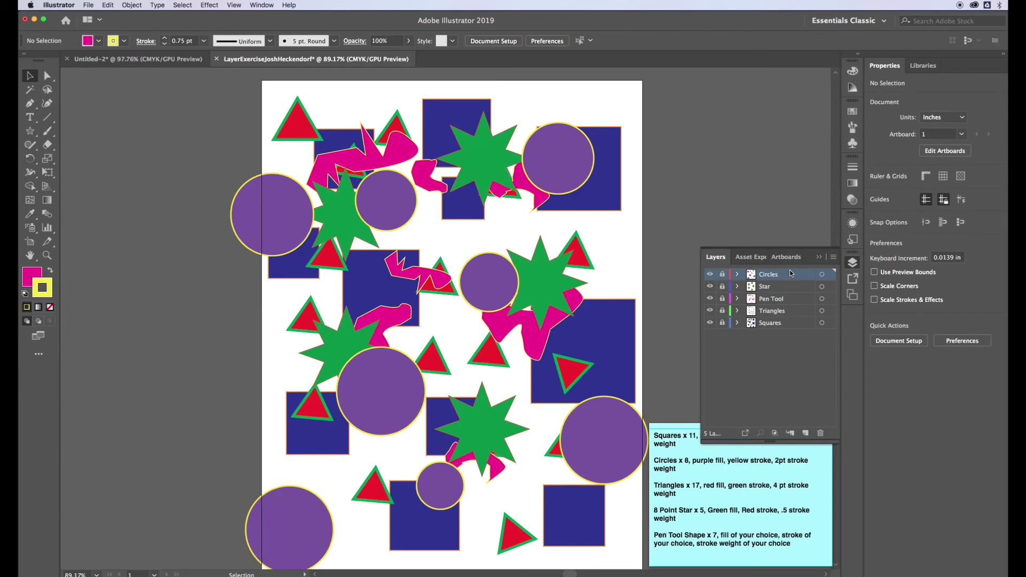
click(792, 302)
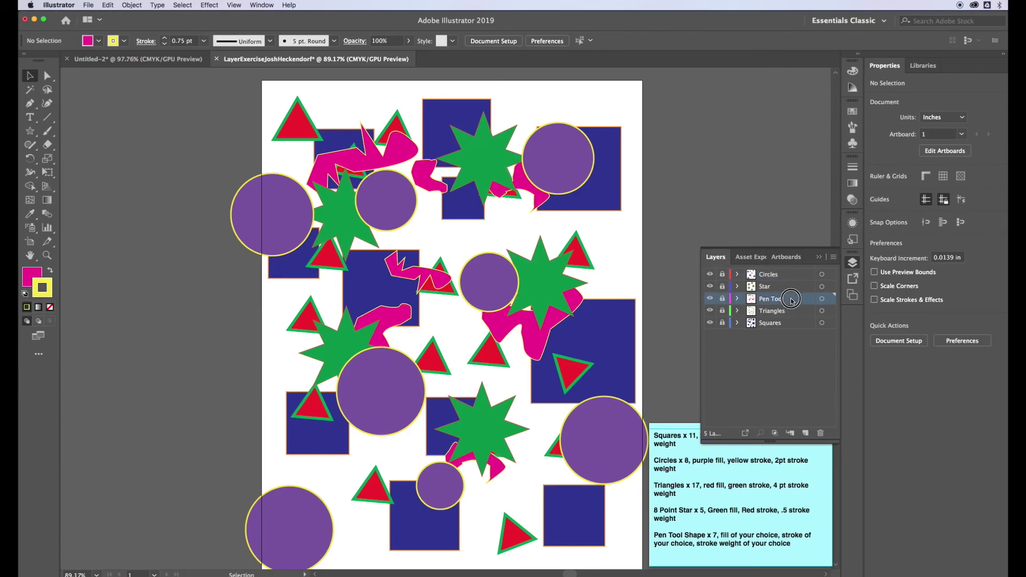
drag(792, 300, 788, 326)
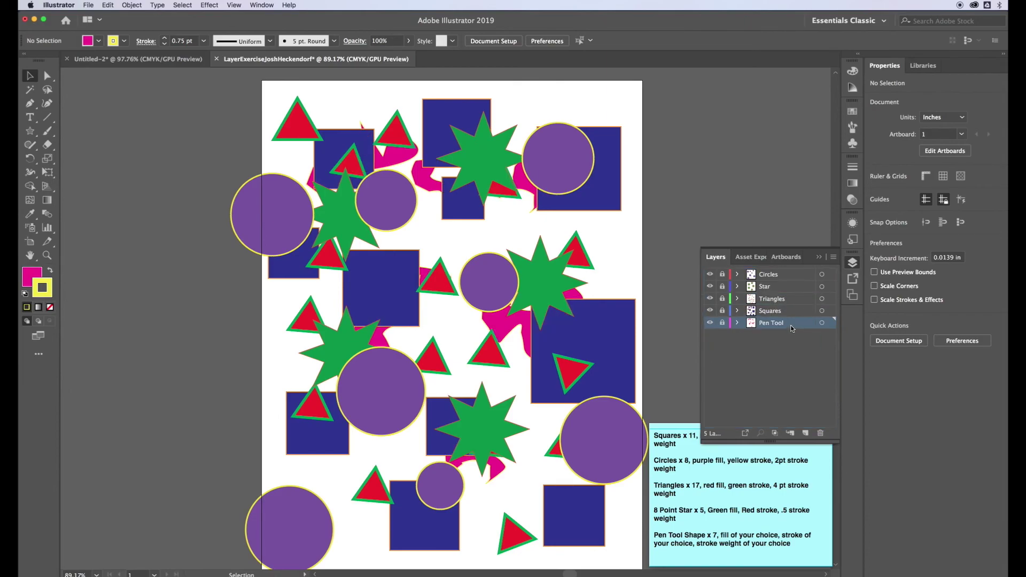
scroll(454, 107, right, 2)
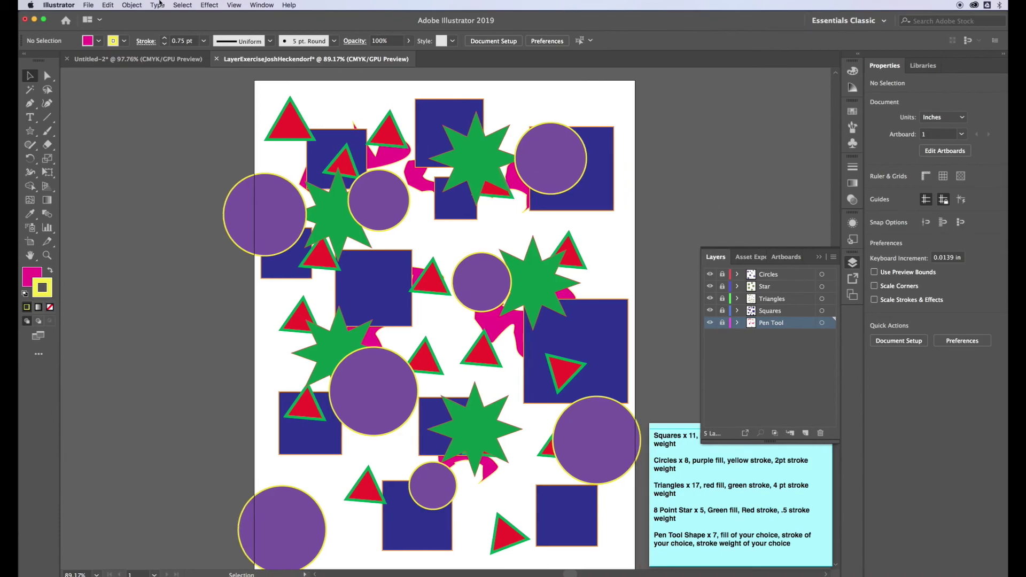
Step: Bring up File > Save As and check that the Format is Adobe Illustrator (ai)
click(89, 6)
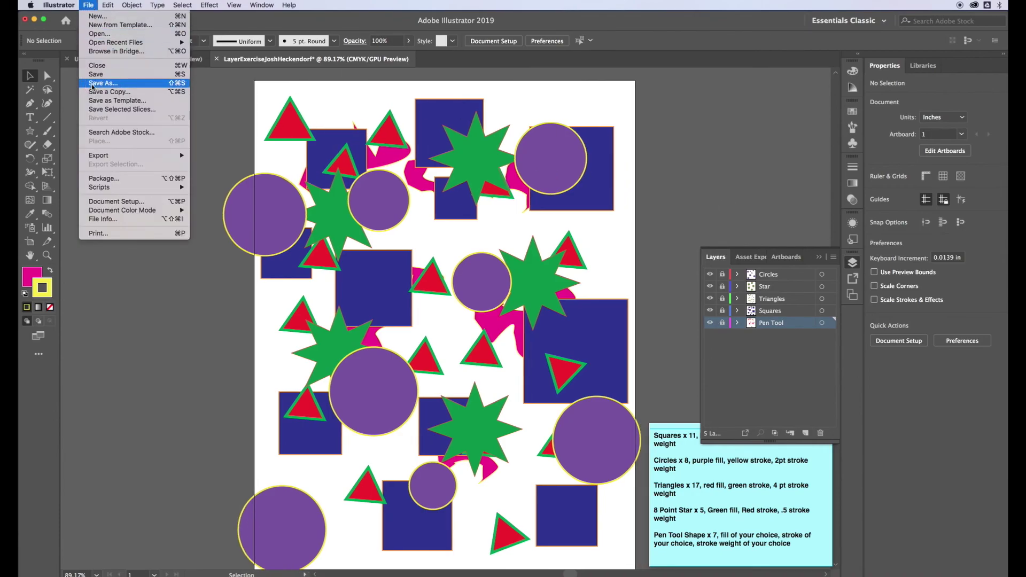
click(93, 84)
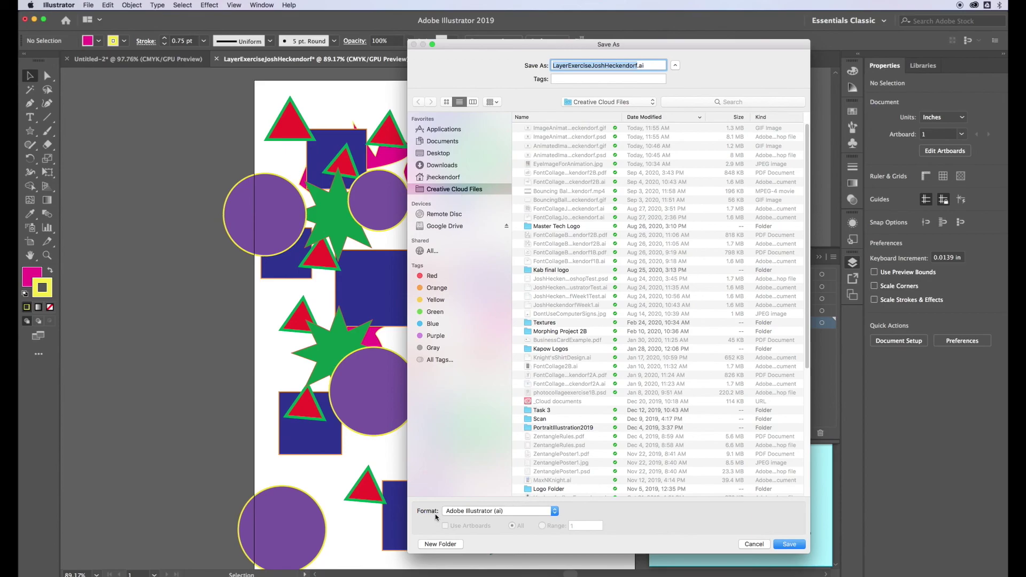
click(529, 515)
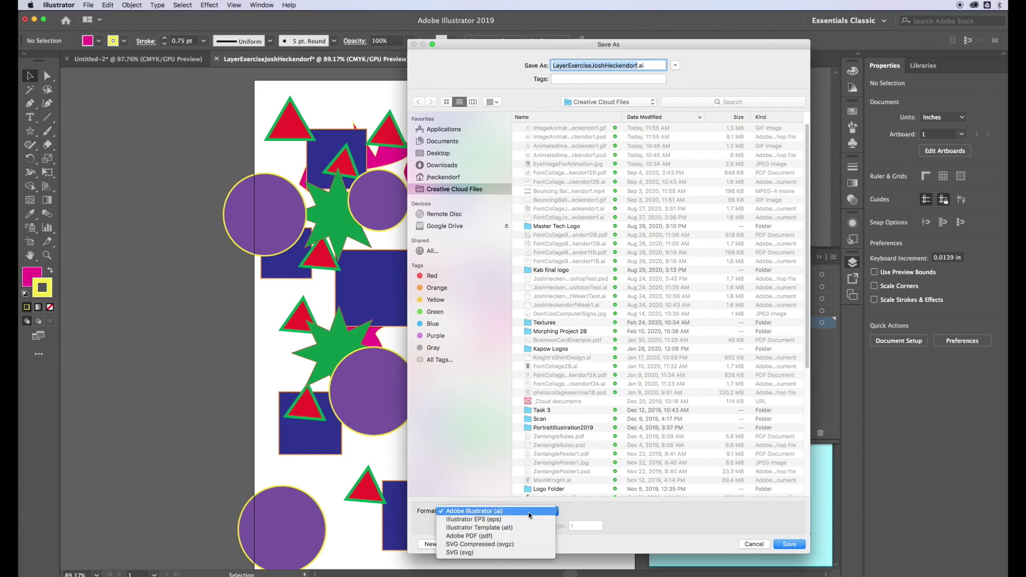